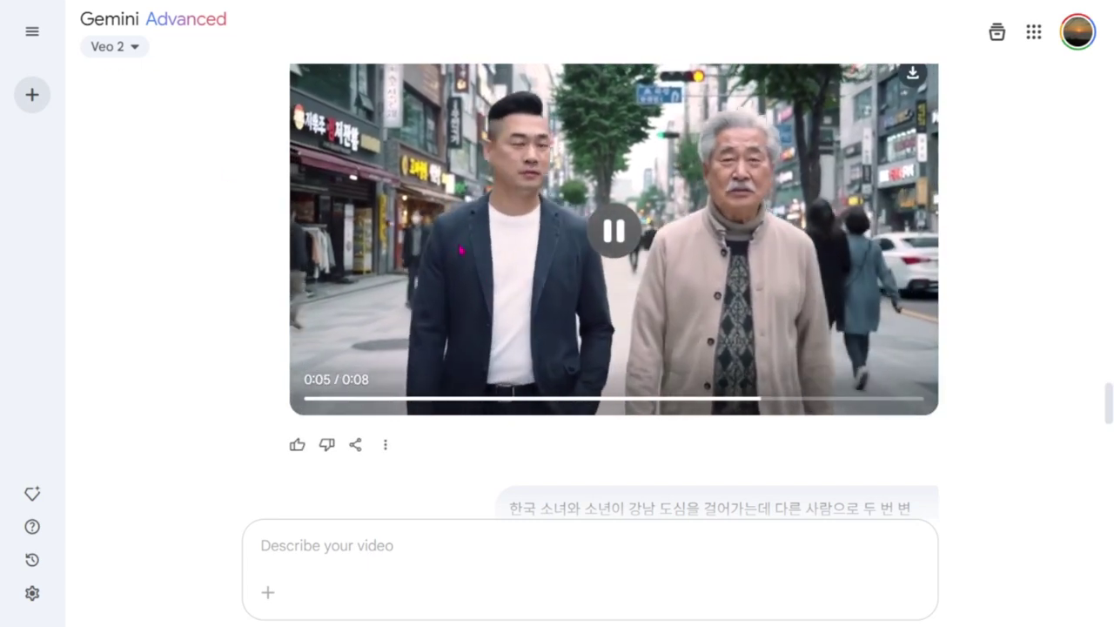
scroll(1010, 277, "down", 15)
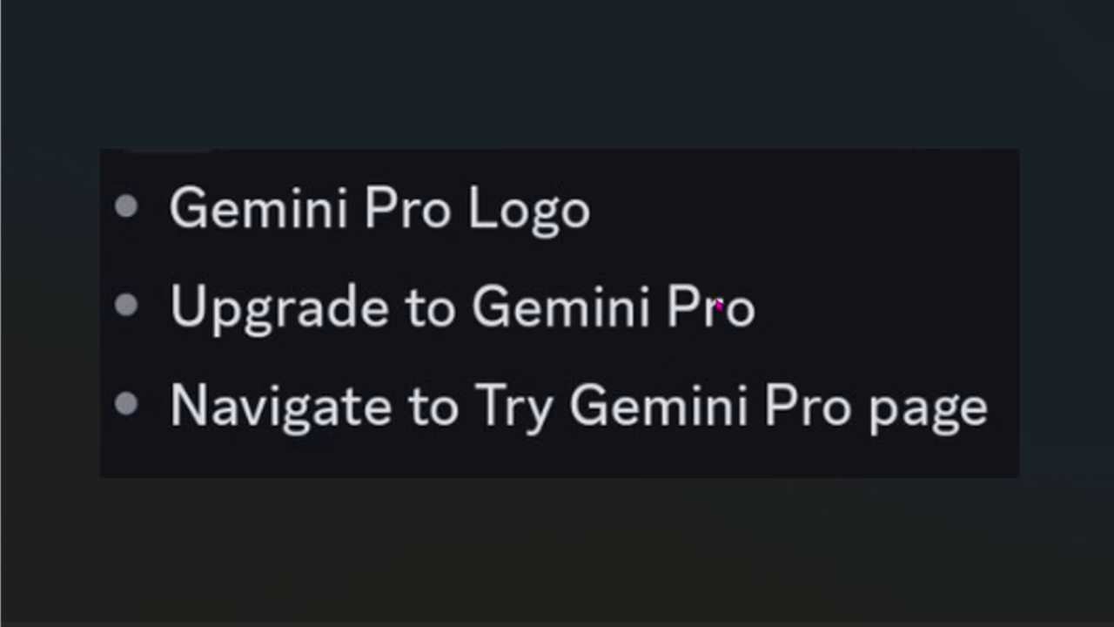
key("Escape")
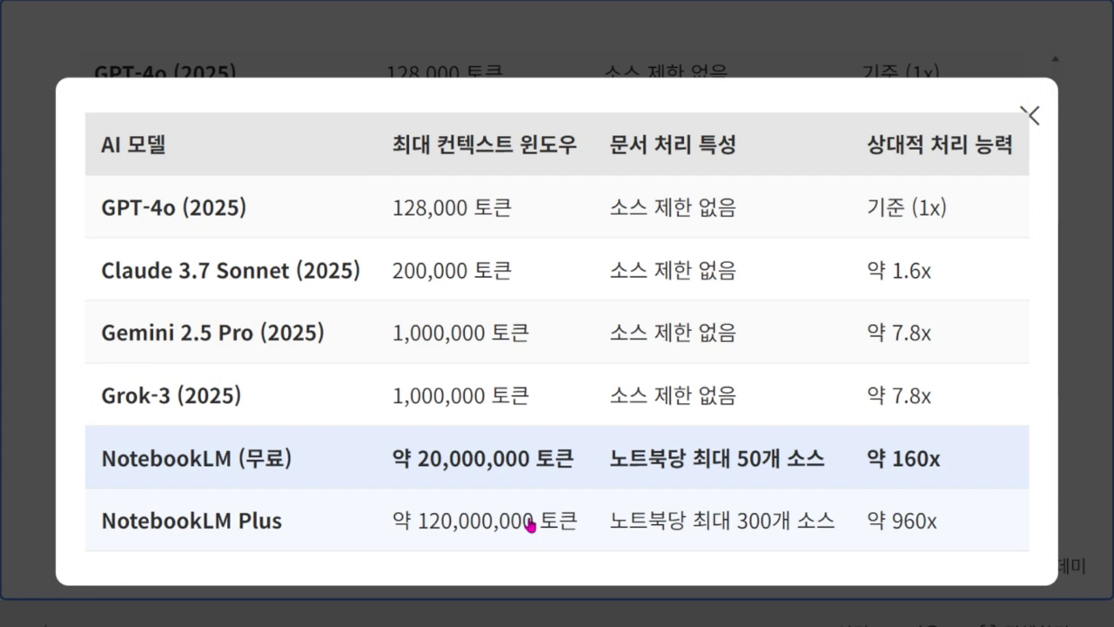
left_click(1029, 119)
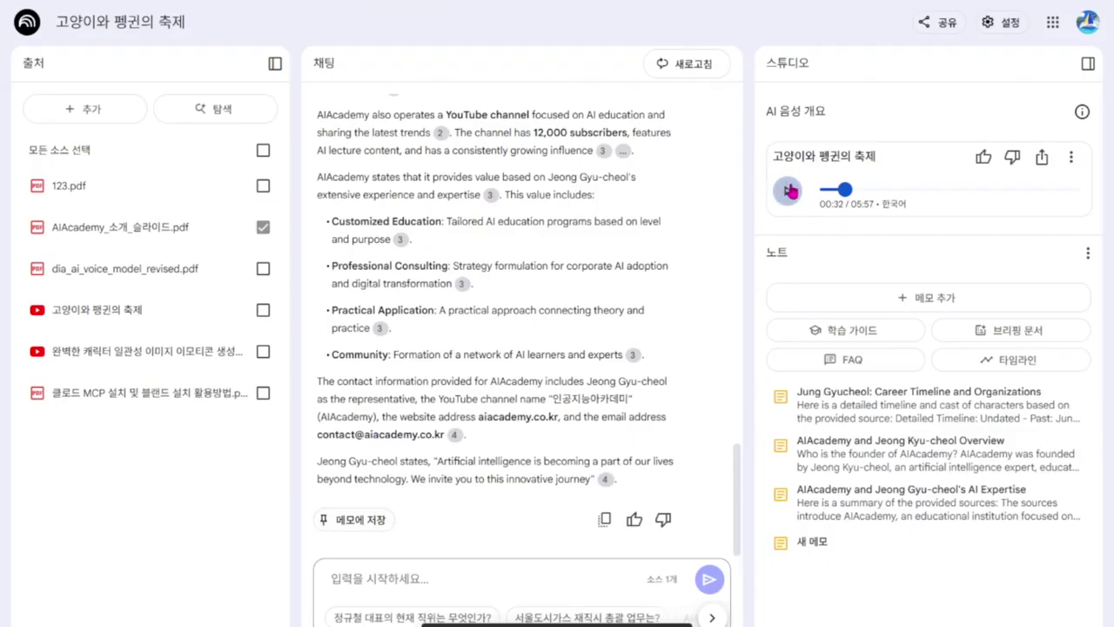
Play a short part of the Korean audio overview "고양이와 펭귄의 축제" and pause it.
left_click(790, 190)
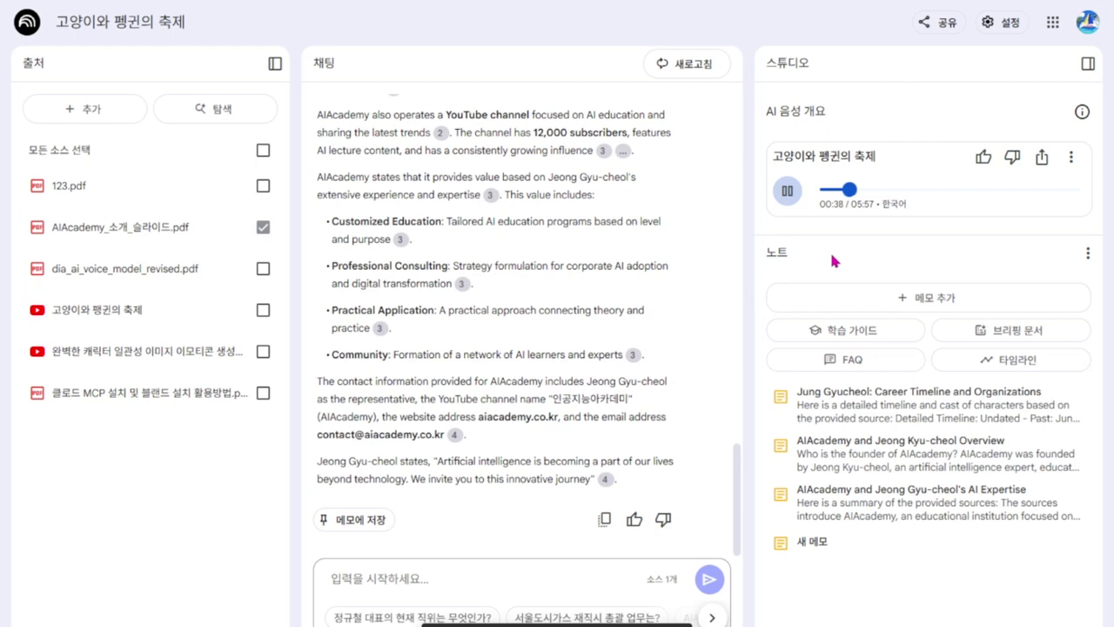
left_click(788, 191)
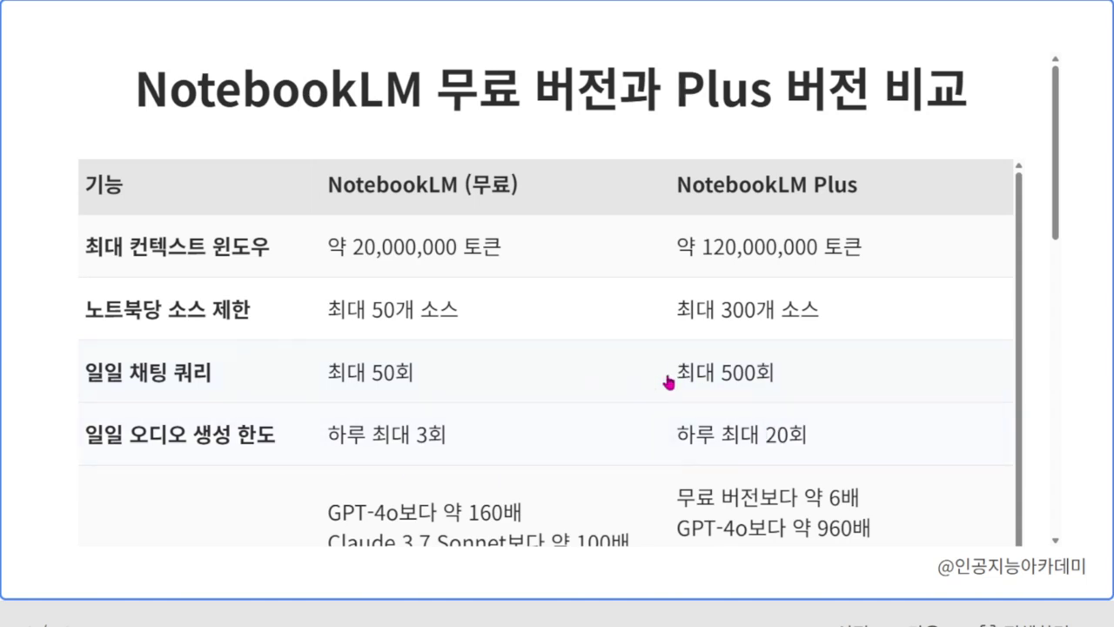
Enlarge the comparison table of NotebookLM free and Plus and examine its limits, processing capacity, price and data protection rows.
left_click(818, 440)
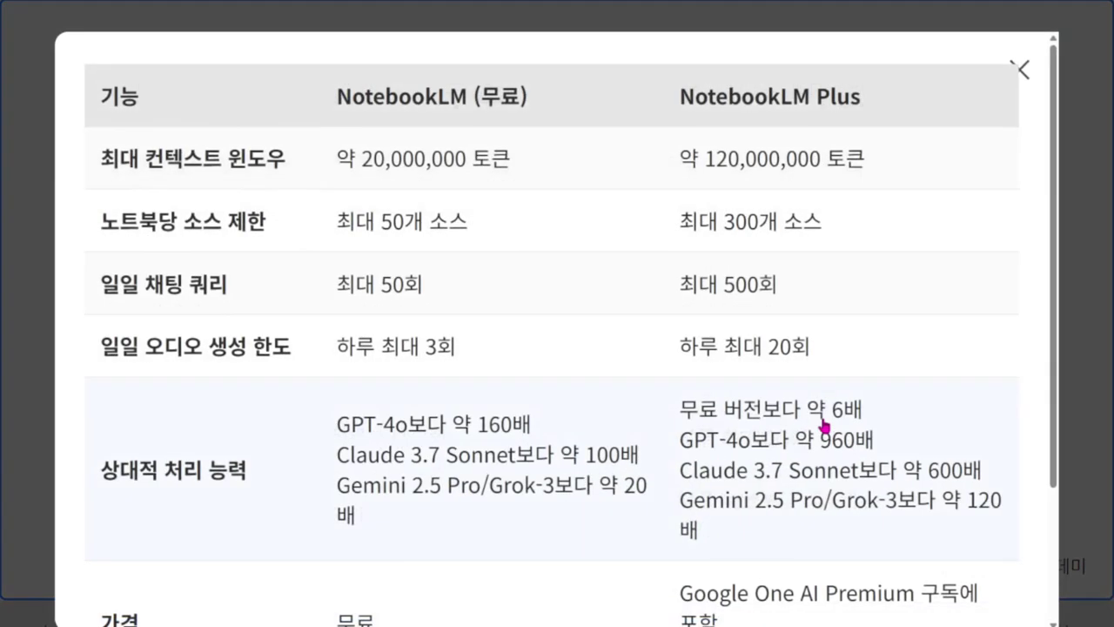
scroll(825, 421, "down", 2)
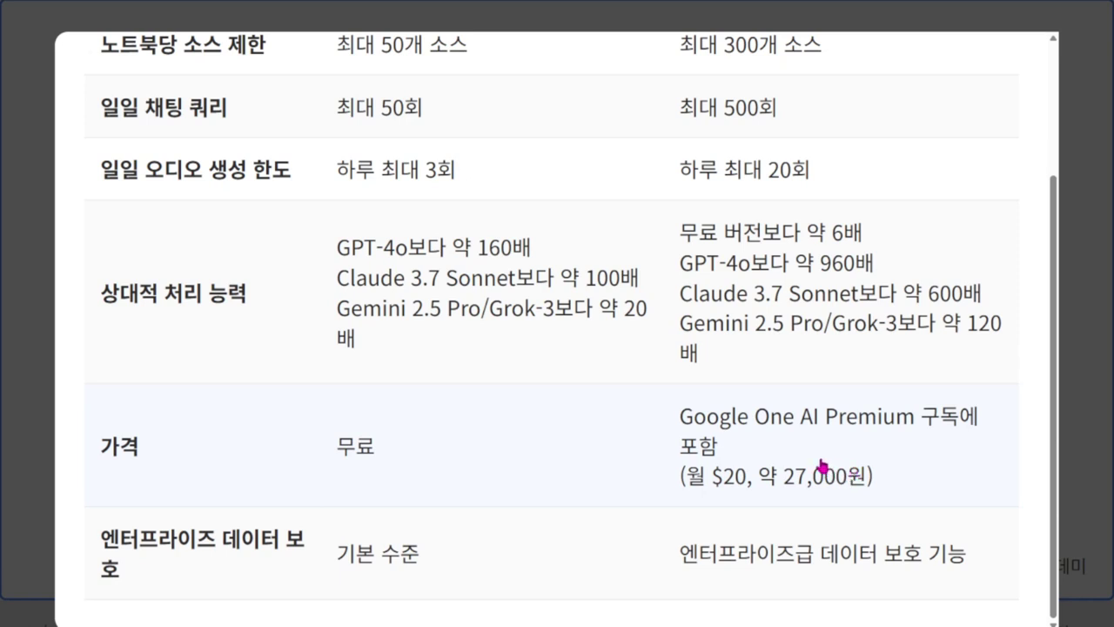
scroll(822, 461, "up", 2)
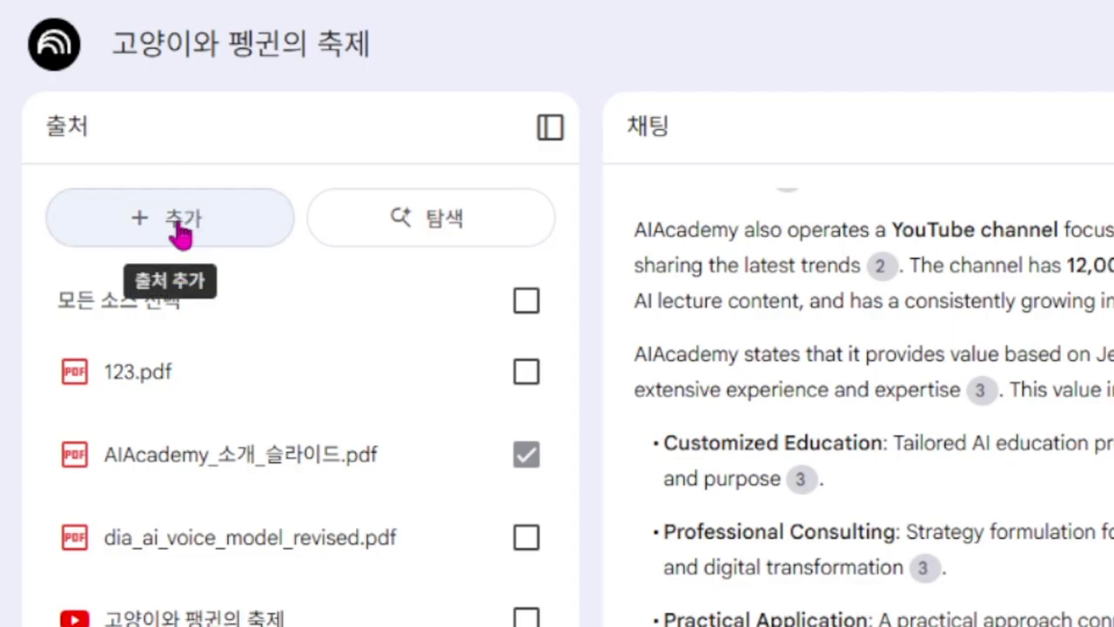
Copy the URL of the Naver news article on the Jungfrau VIP pass and insert it as a website source in the notebook.
left_click(179, 229)
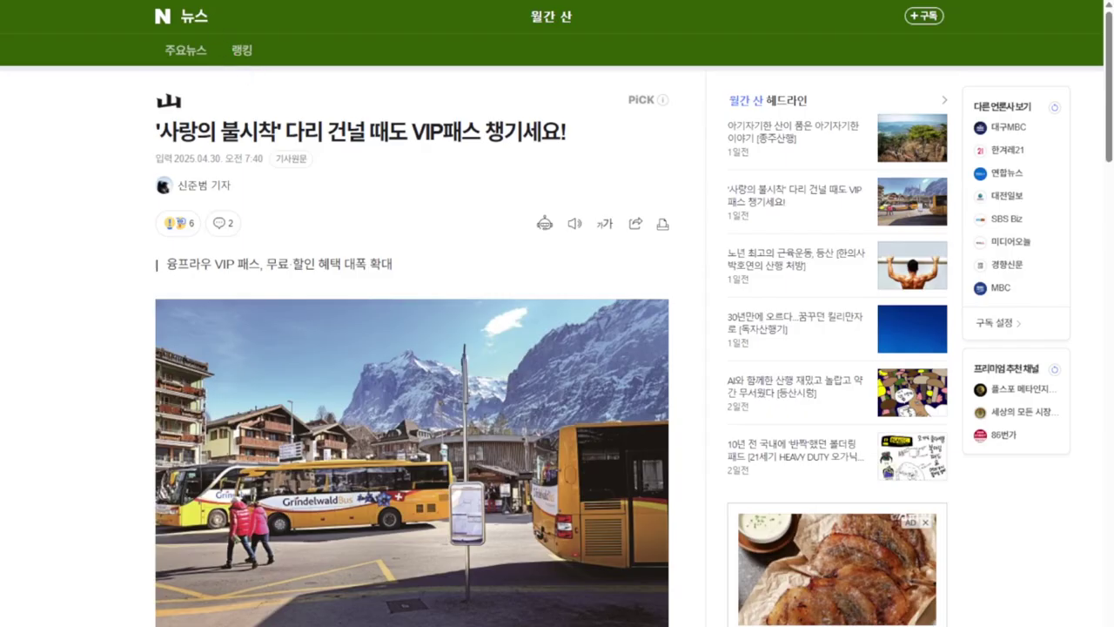
right_click(202, 0)
left_click(217, 99)
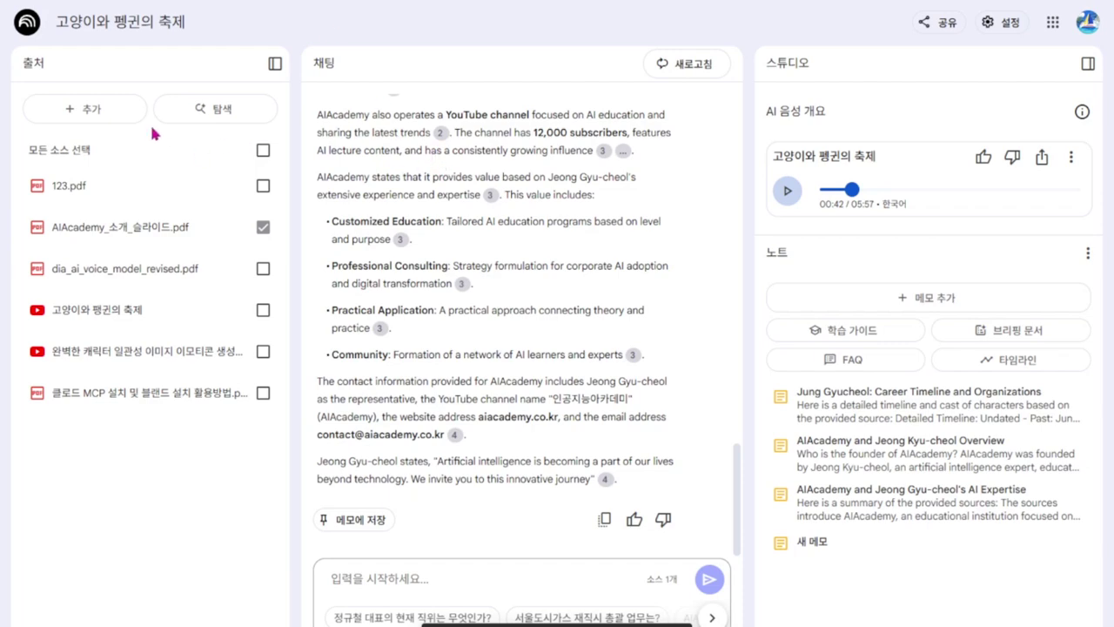
left_click(84, 109)
left_click(494, 514)
left_click(367, 250)
right_click(367, 254)
left_click(427, 397)
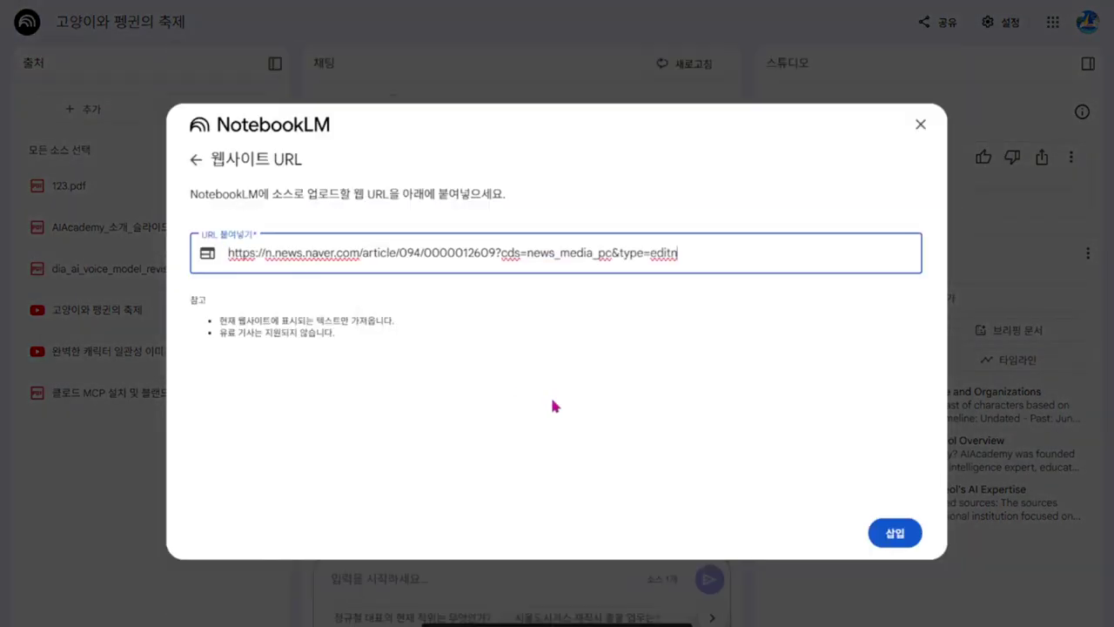
left_click(896, 530)
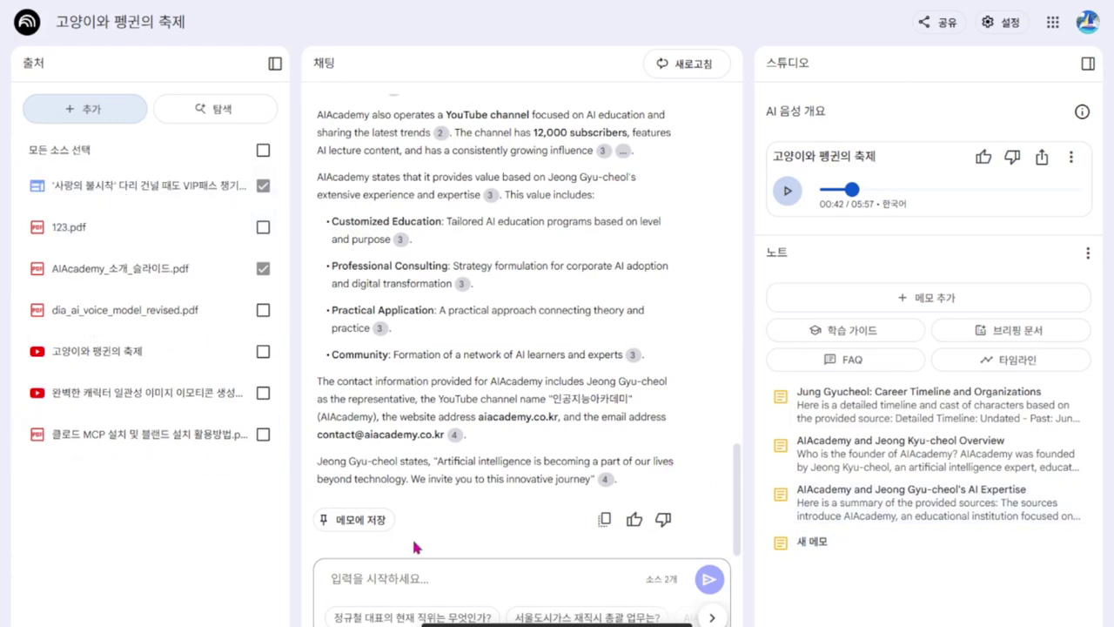
Exclude AIAcademy_소개_슬라이드.pdf so only the news article remains selected, and send the chat prompt "한글로".
left_click(263, 268)
left_click(409, 587)
type("한글로")
key("Return")
Set the notebook's output language to 한국어 and save the setting.
left_click(1010, 24)
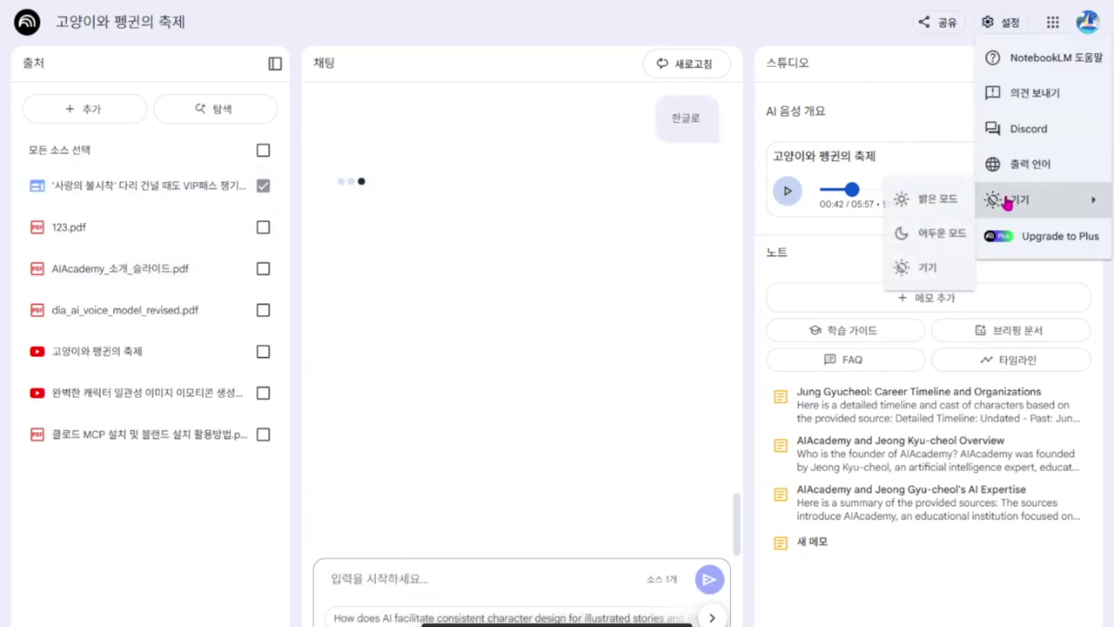
left_click(1040, 167)
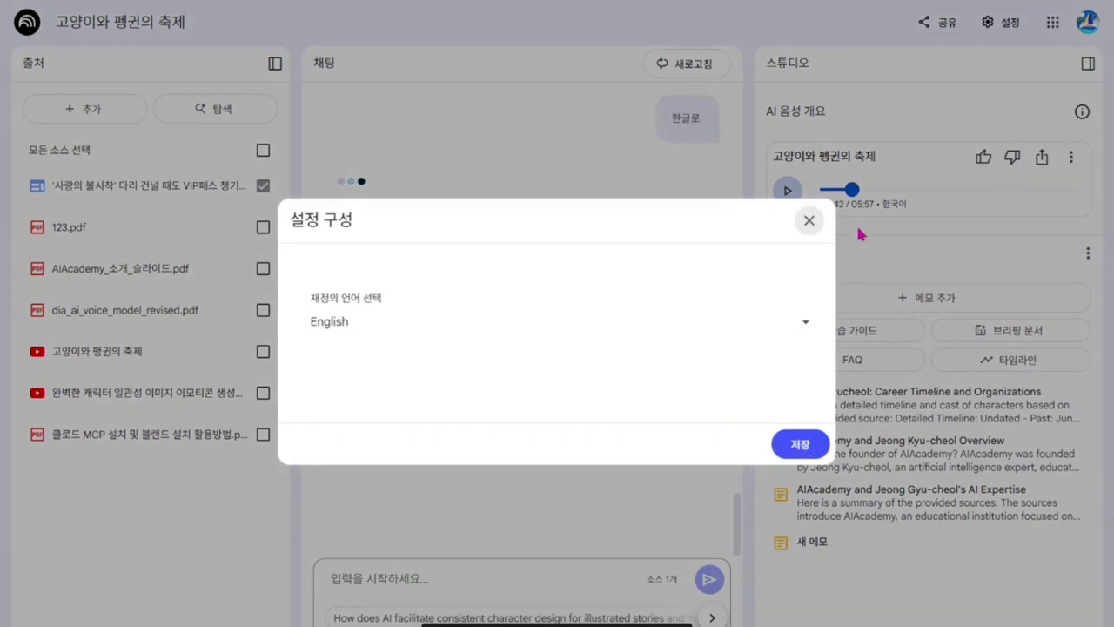
left_click(338, 329)
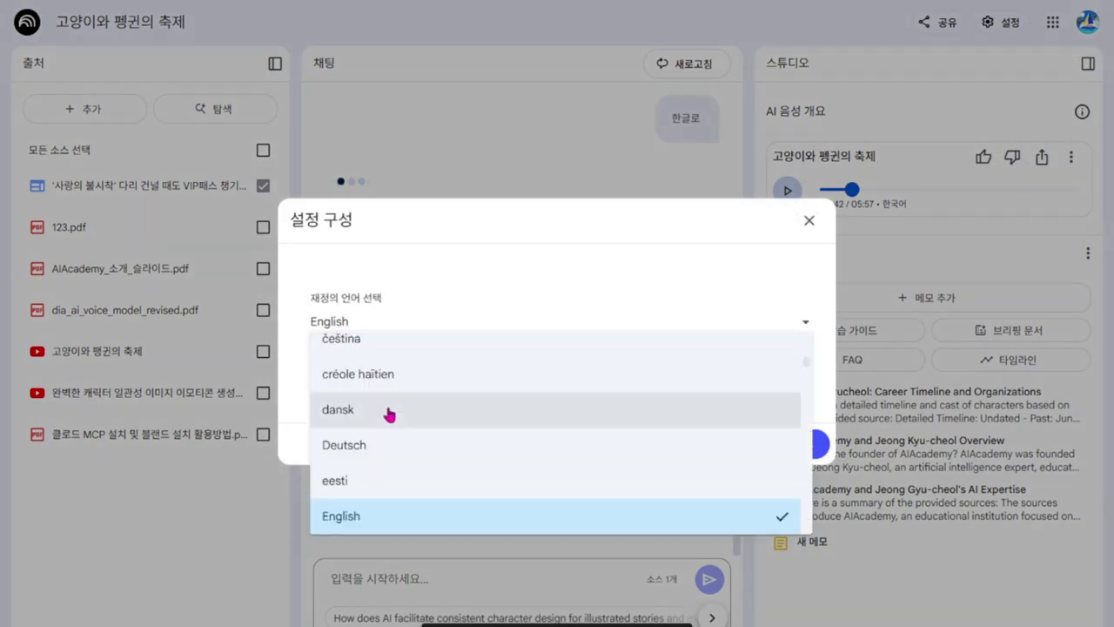
scroll(391, 465, "down", 2)
scroll(386, 398, "up", 10)
left_click(373, 495)
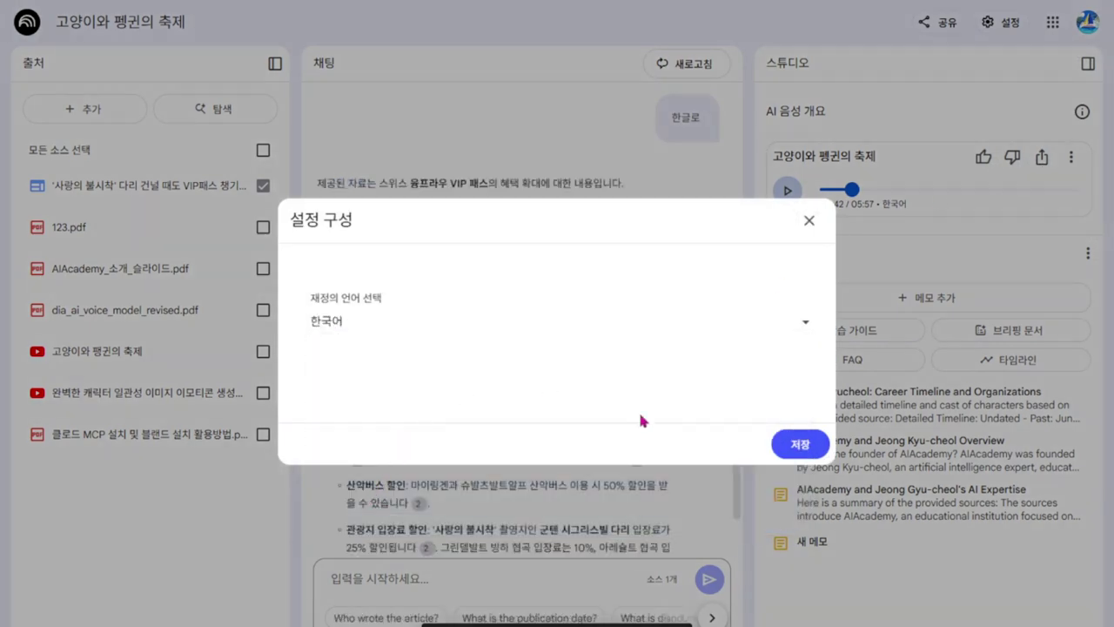
left_click(800, 446)
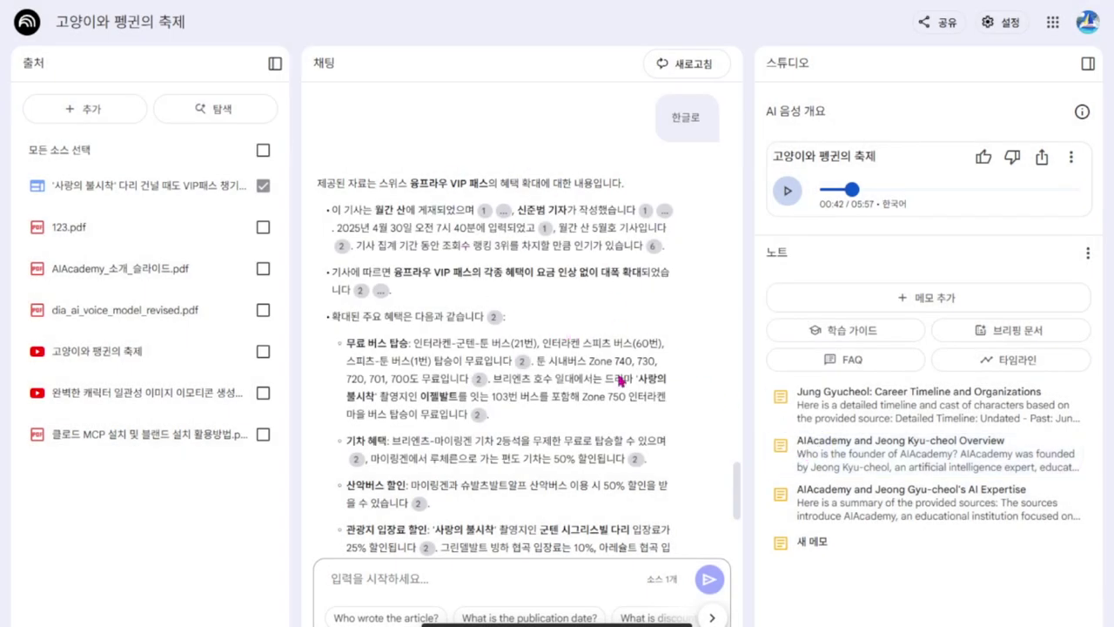
Make AIAcademy_소개_슬라이드.pdf the only selected source instead of the news article, request "요약" in the chat, and read the answer.
scroll(514, 456, "down", 3)
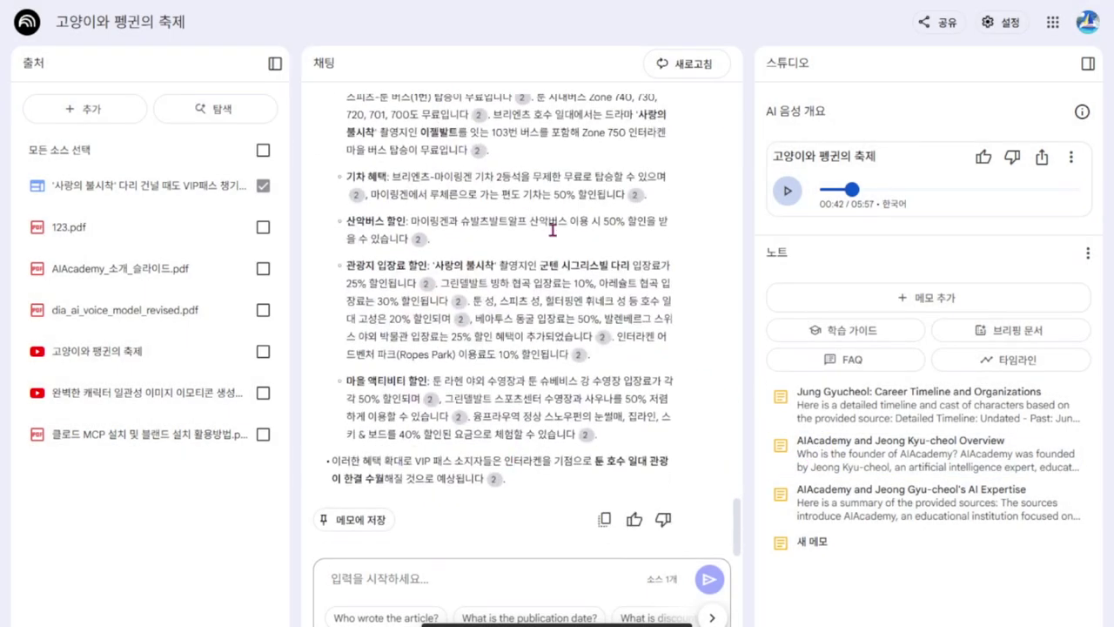
left_click(261, 270)
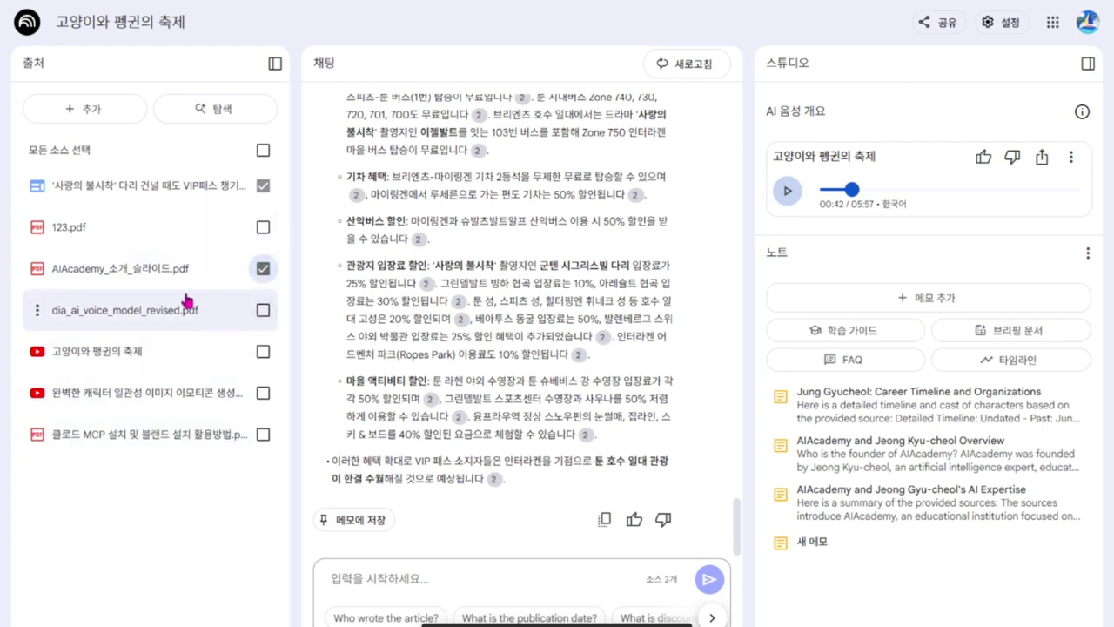
left_click(262, 187)
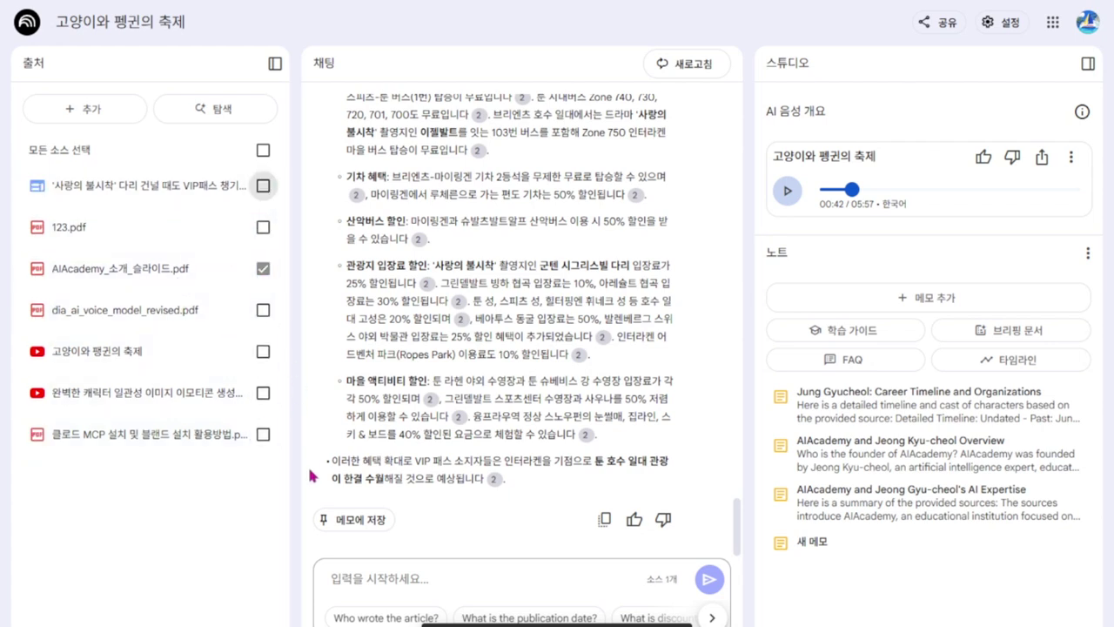
left_click(369, 572)
type("요약")
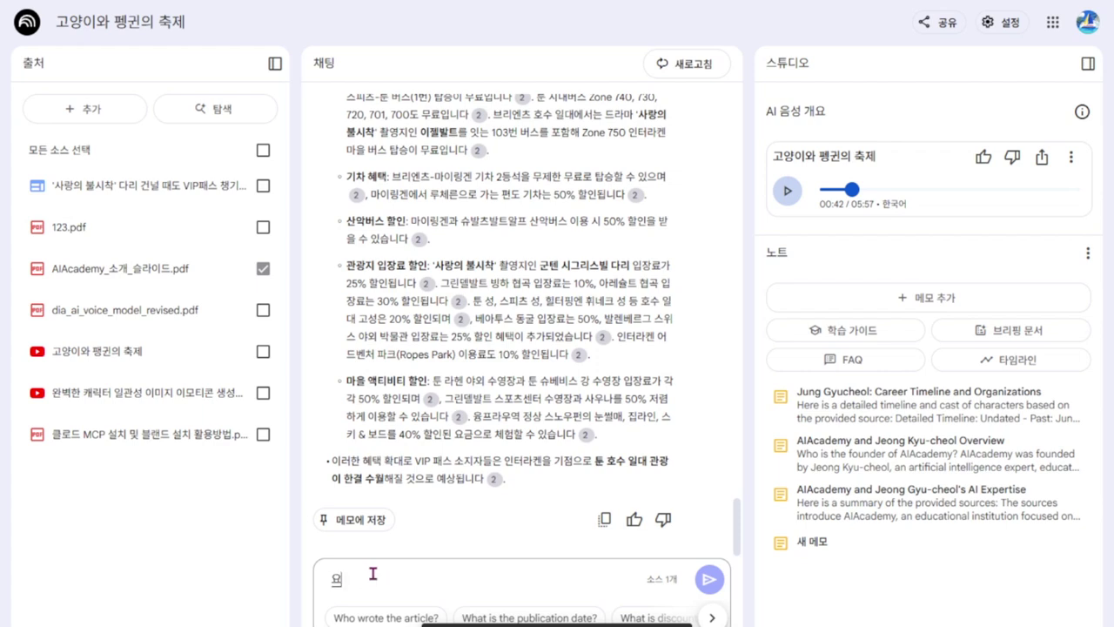
key("Return")
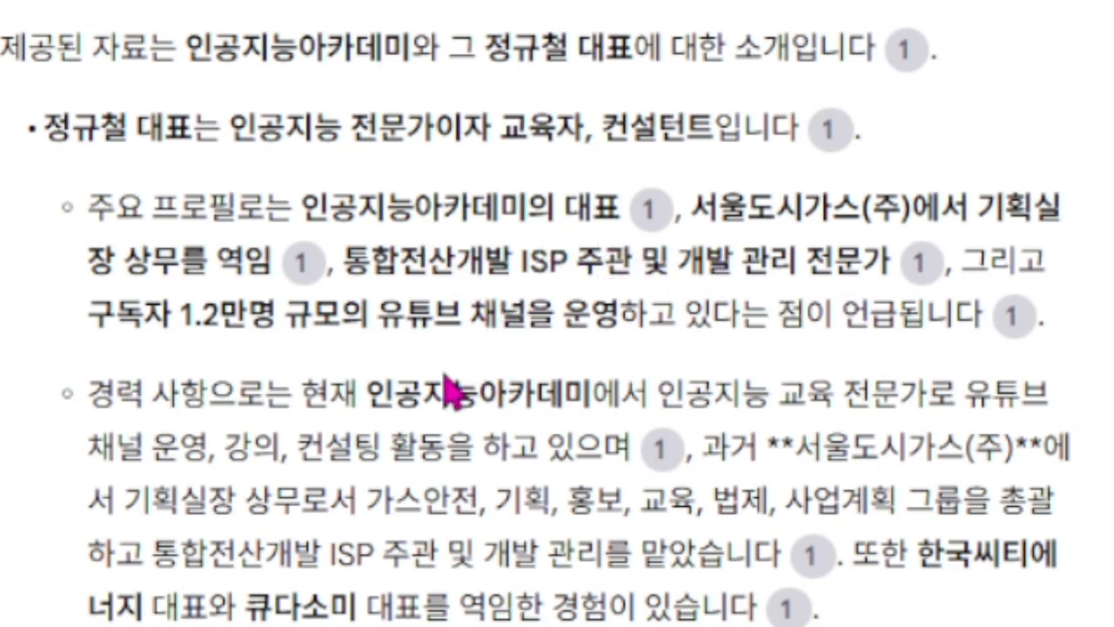
scroll(547, 523, "down", 5)
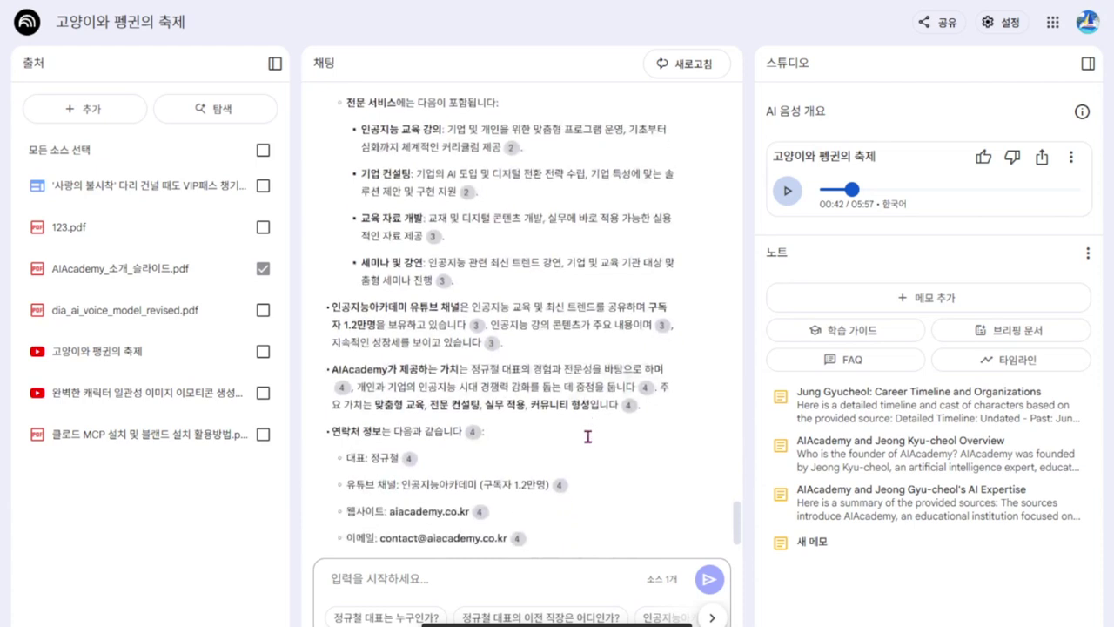
scroll(589, 438, "down", 2)
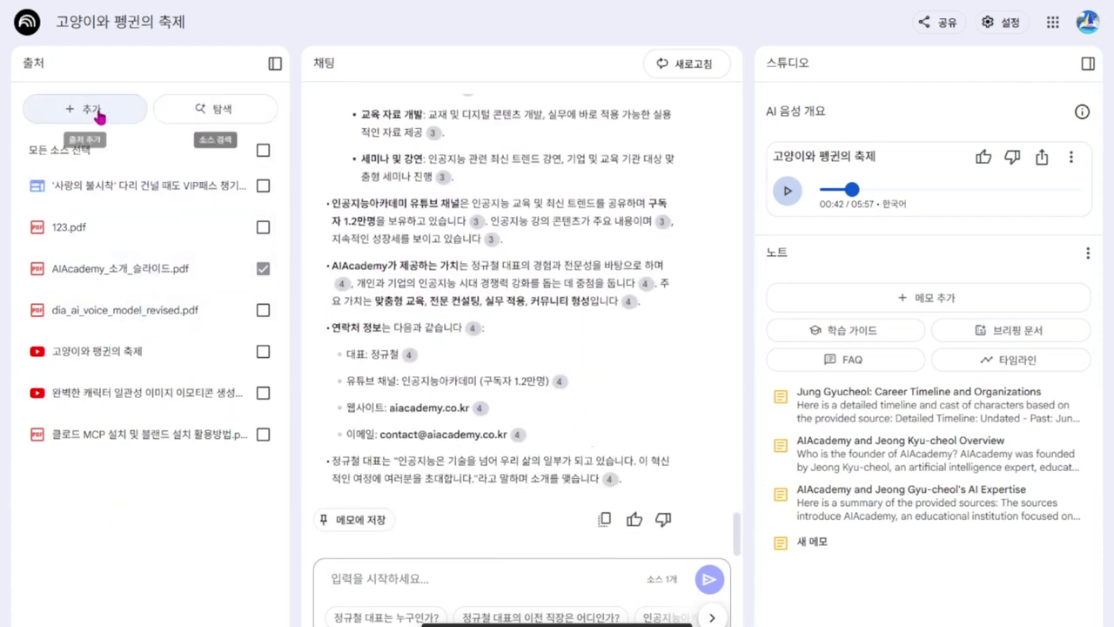
Search for new web sources on the topic "인공지능" with the source discovery feature.
left_click(208, 117)
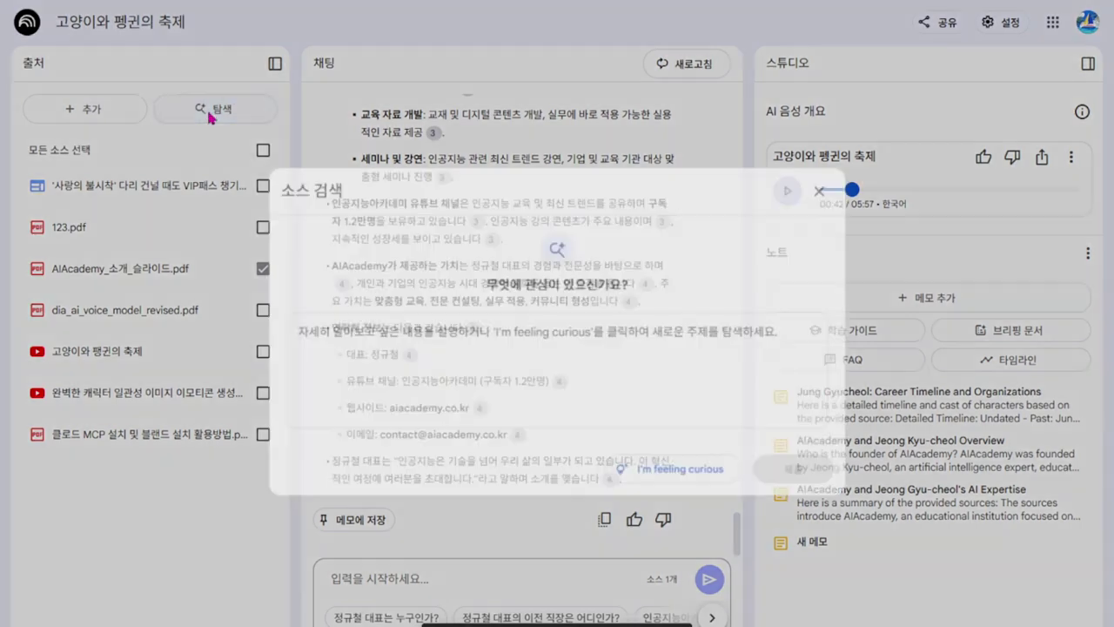
left_click(419, 356)
type("인ㄱ")
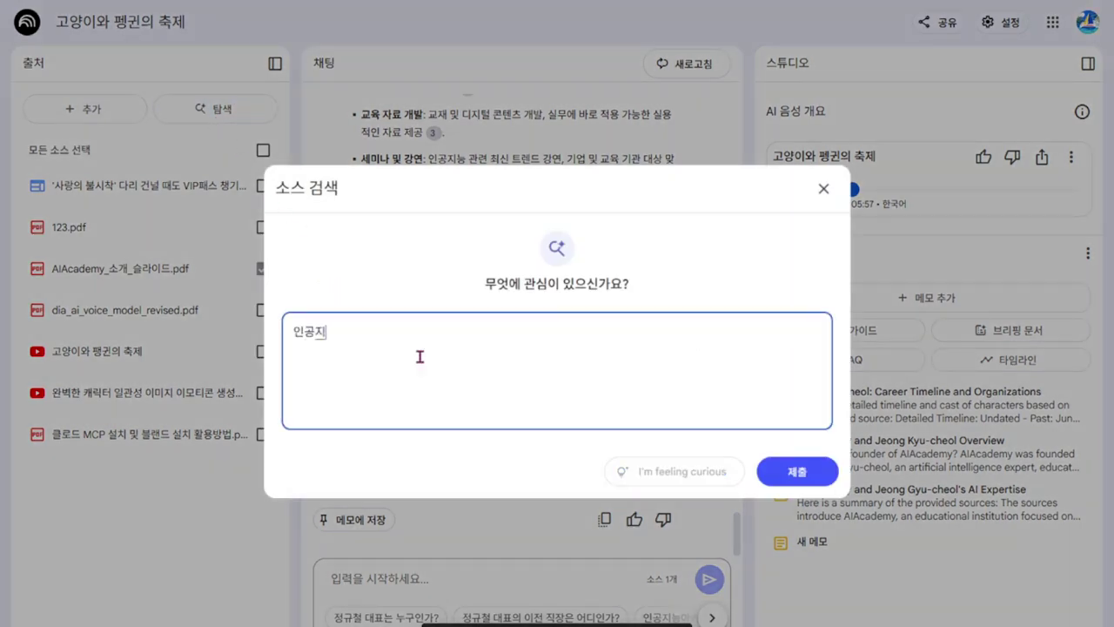
left_click(800, 477)
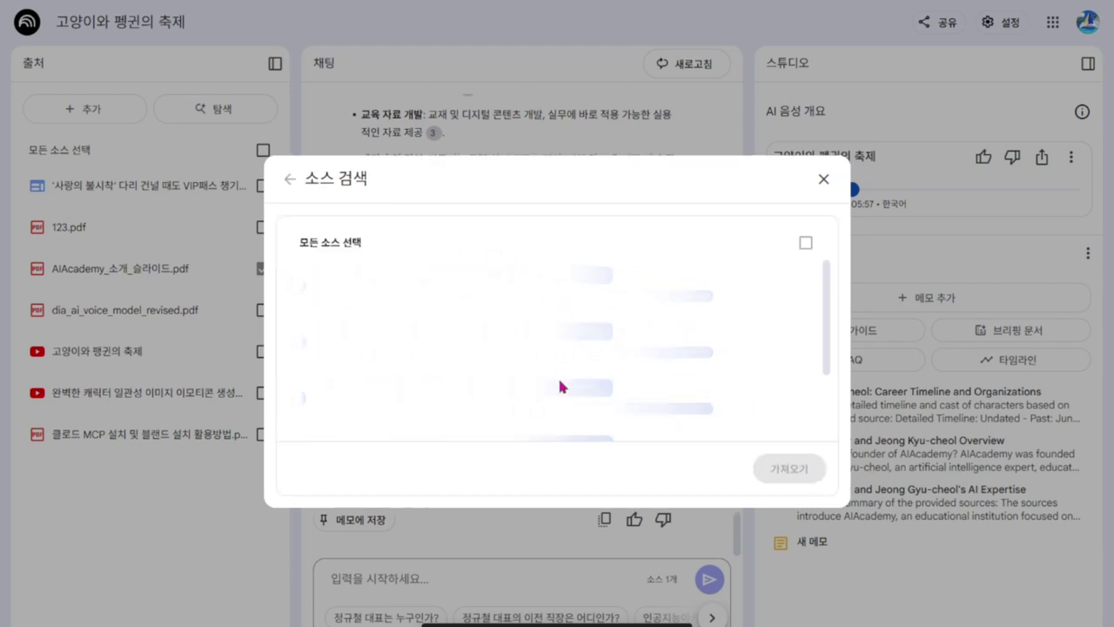
Review the found sources and deselect the 코드잇 article on AI ethics and the Automation Anywhere article on automation.
scroll(423, 368, "down", 1)
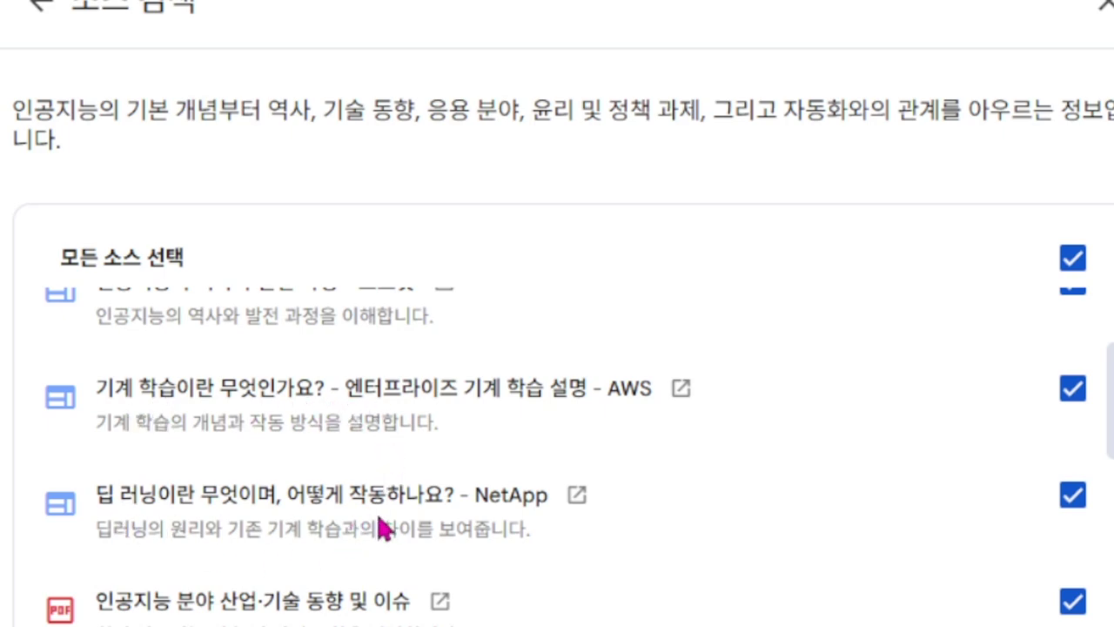
scroll(390, 528, "down", 2)
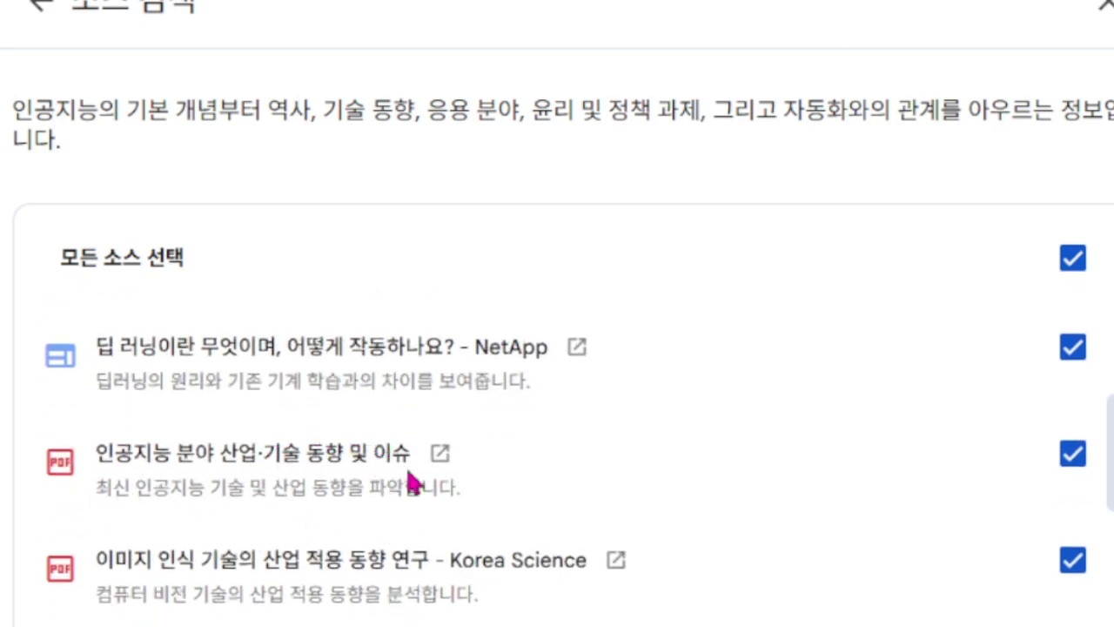
scroll(1053, 570, "down", 3)
scroll(1053, 570, "down", 2)
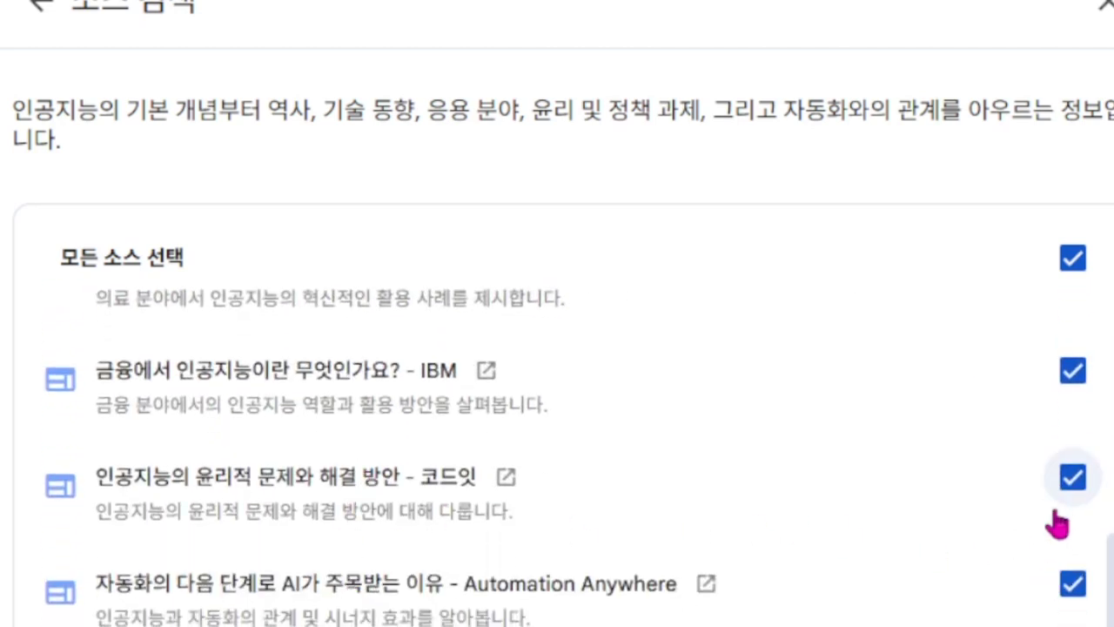
left_click(1071, 480)
left_click(1073, 585)
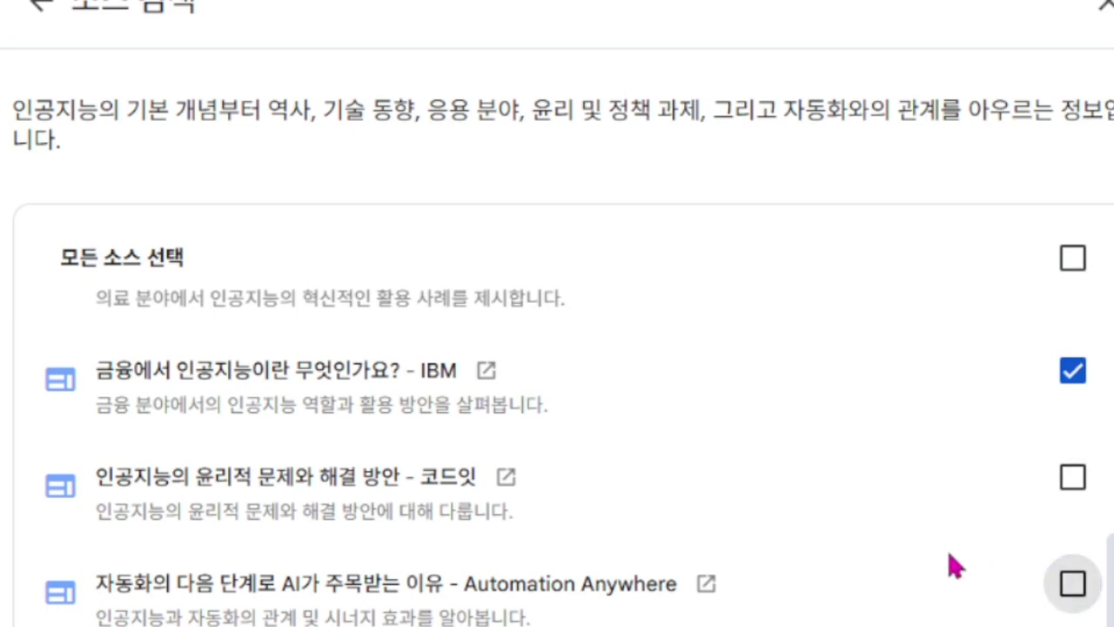
Reselect the Korea Science study on image recognition and import the chosen sources into the notebook.
scroll(1073, 561, "up", 3)
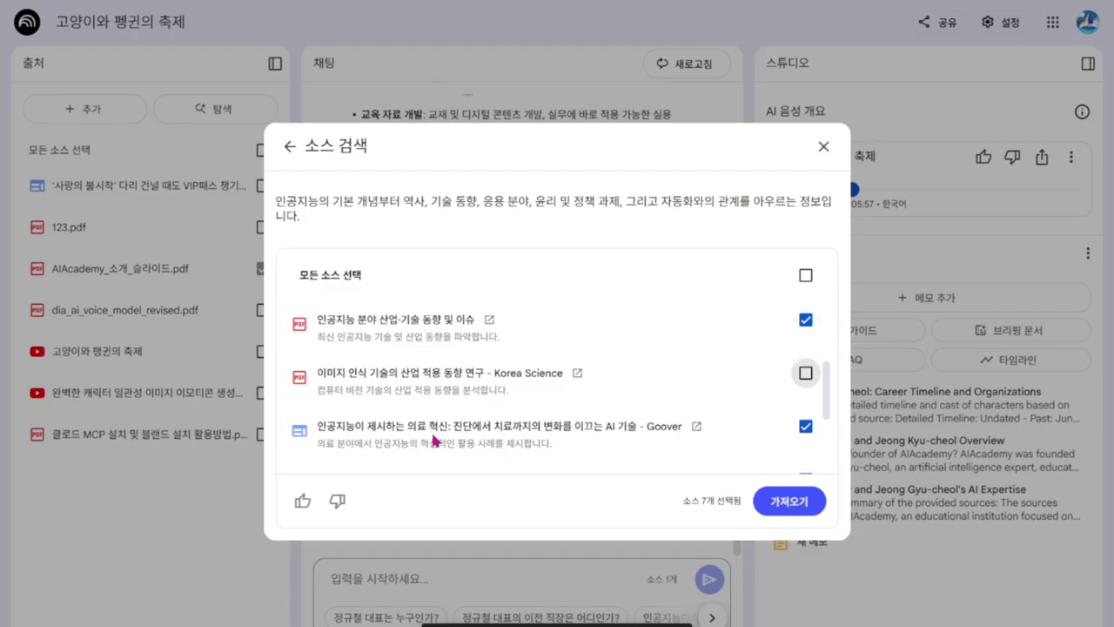
left_click(805, 373)
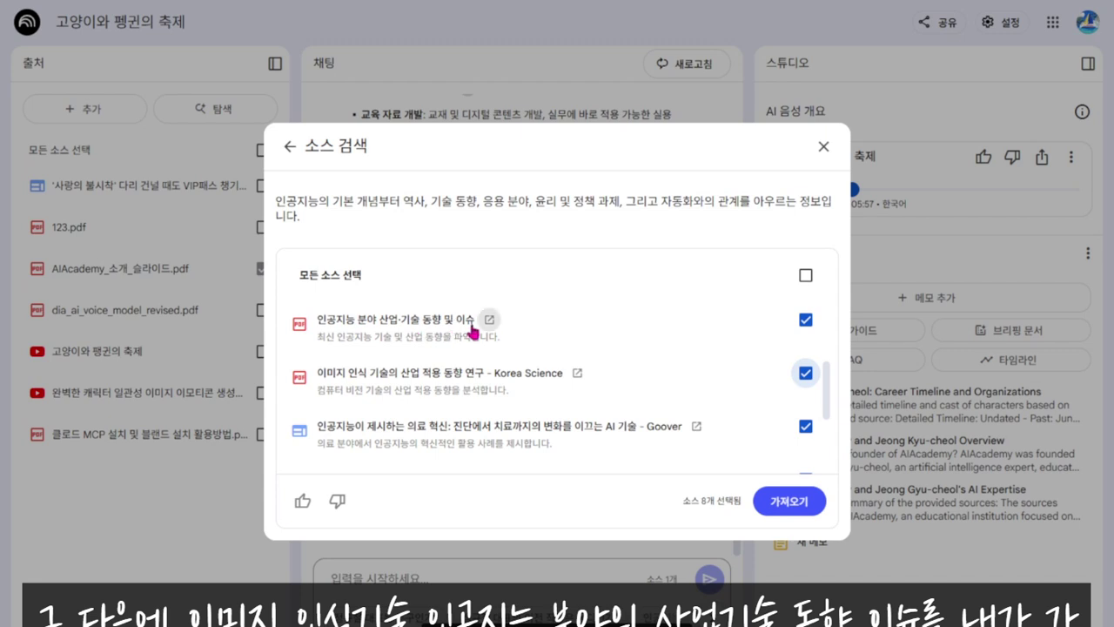
scroll(725, 444, "down", 3)
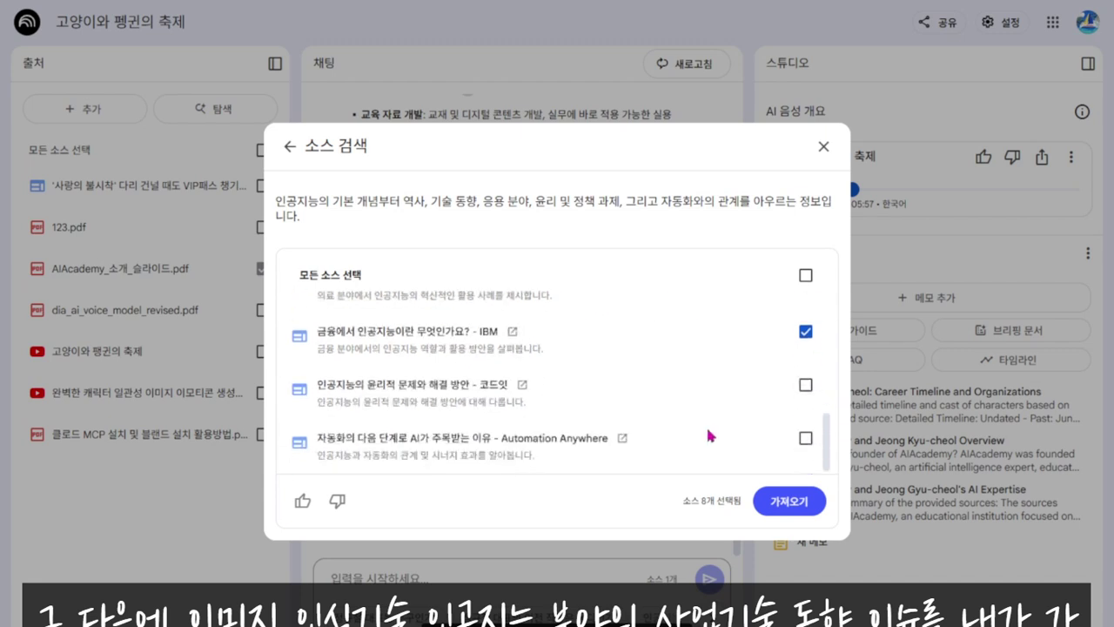
left_click(787, 501)
scroll(200, 521, "down", 2)
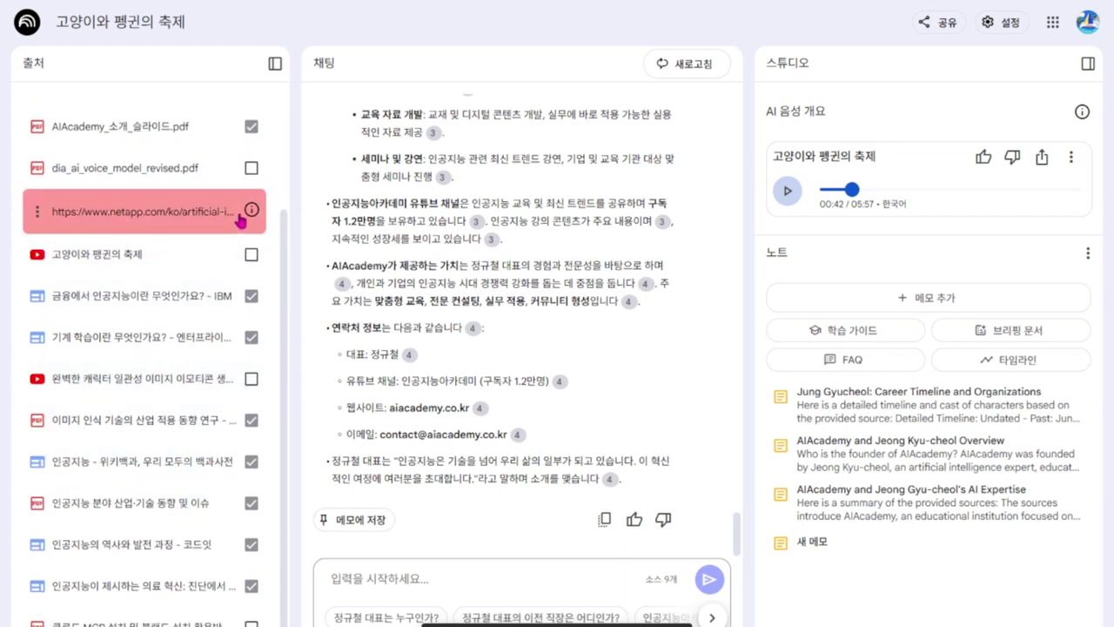
Delete the netapp.com web source that failed to import from the notebook and confirm the removal.
left_click(38, 212)
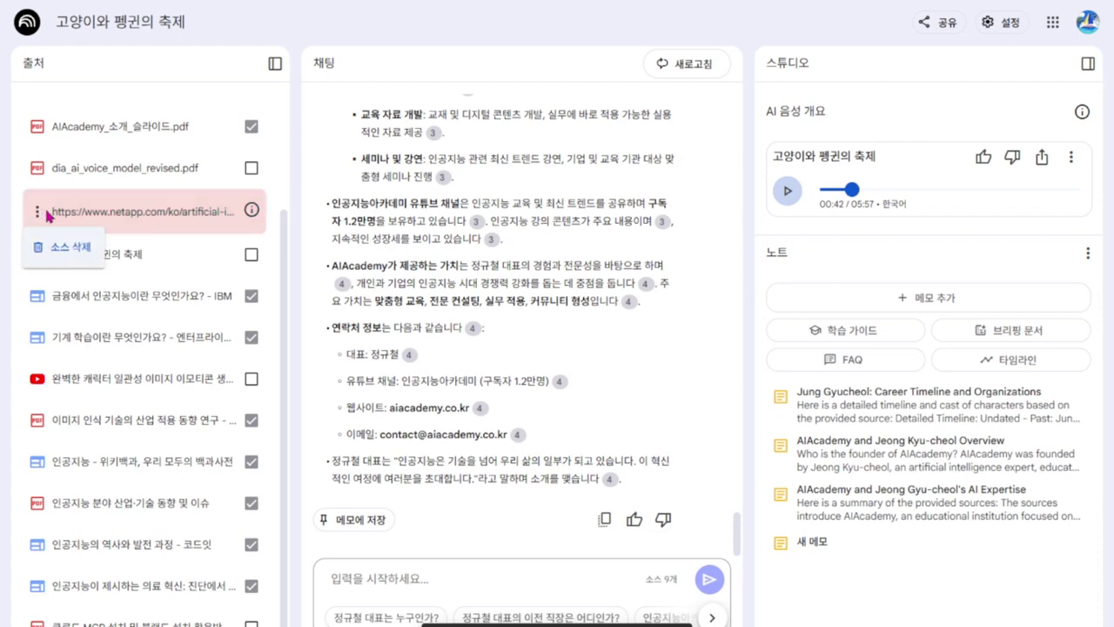
left_click(75, 248)
left_click(801, 349)
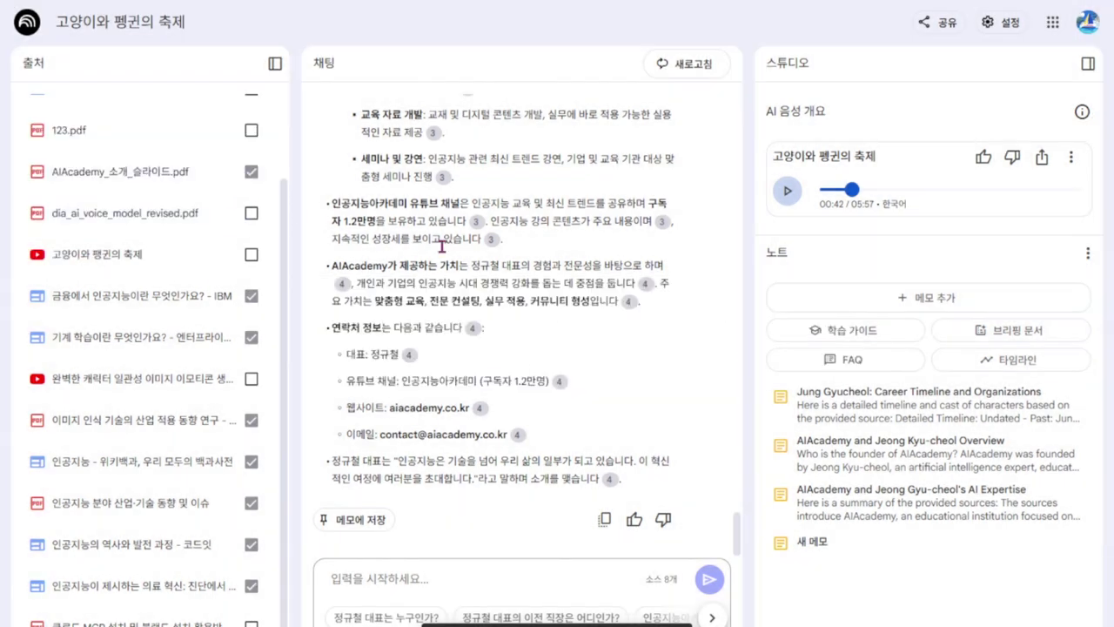
Deselect the newly imported AI sources so that only AIAcademy_소개_슬라이드.pdf remains selected.
left_click(251, 296)
left_click(250, 337)
left_click(250, 419)
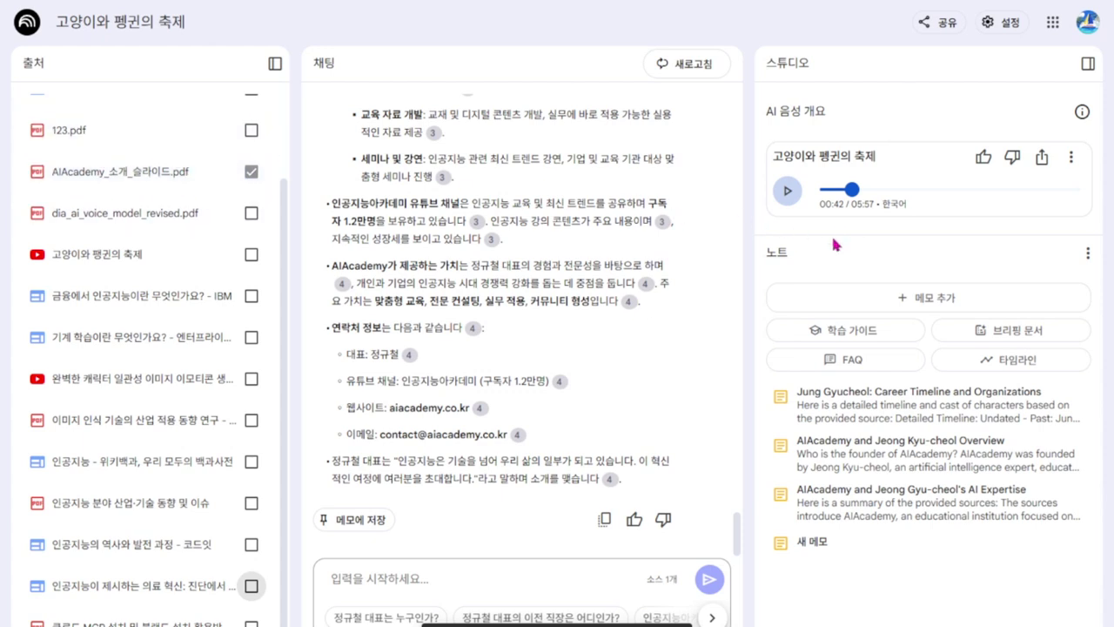
Delete the existing audio overview and generate a new one from AIAcademy_소개_슬라이드.pdf.
left_click(1074, 158)
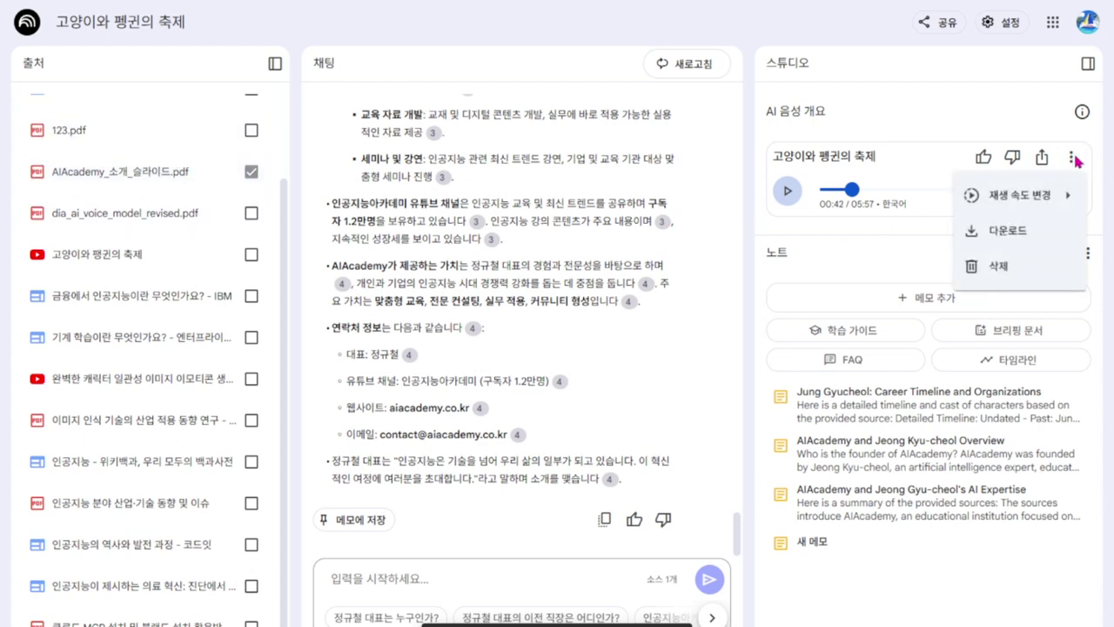
left_click(1018, 274)
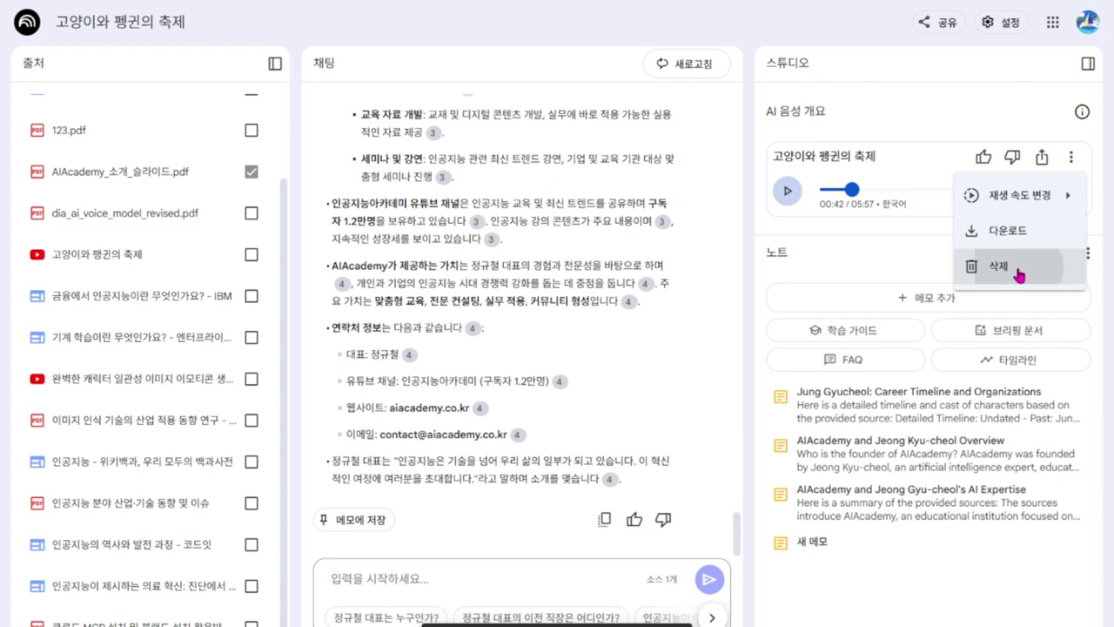
left_click(689, 342)
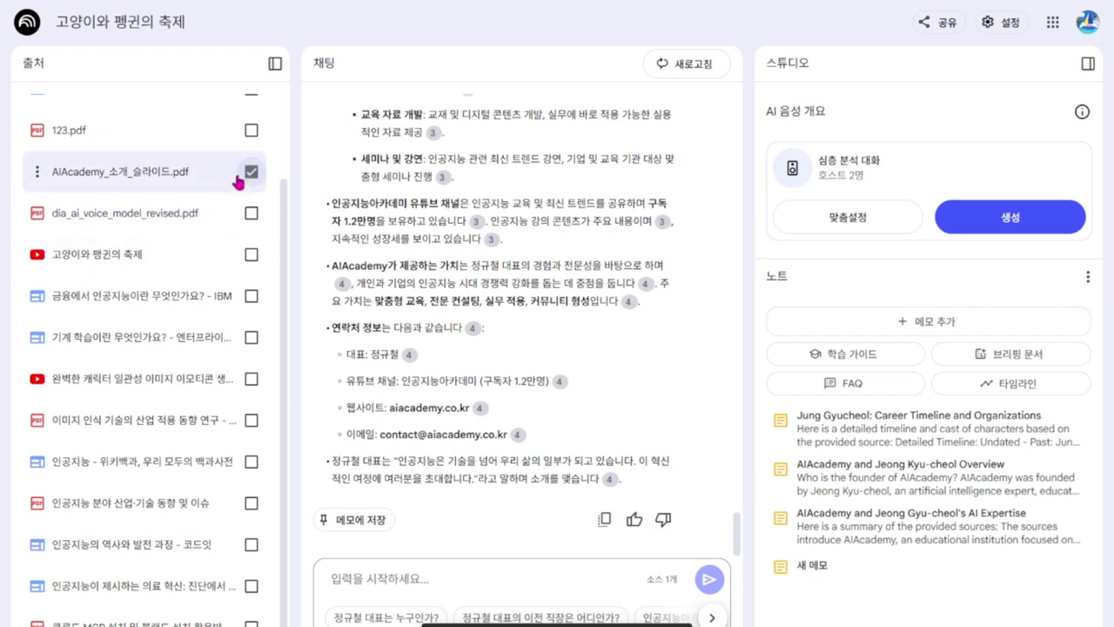
left_click(993, 219)
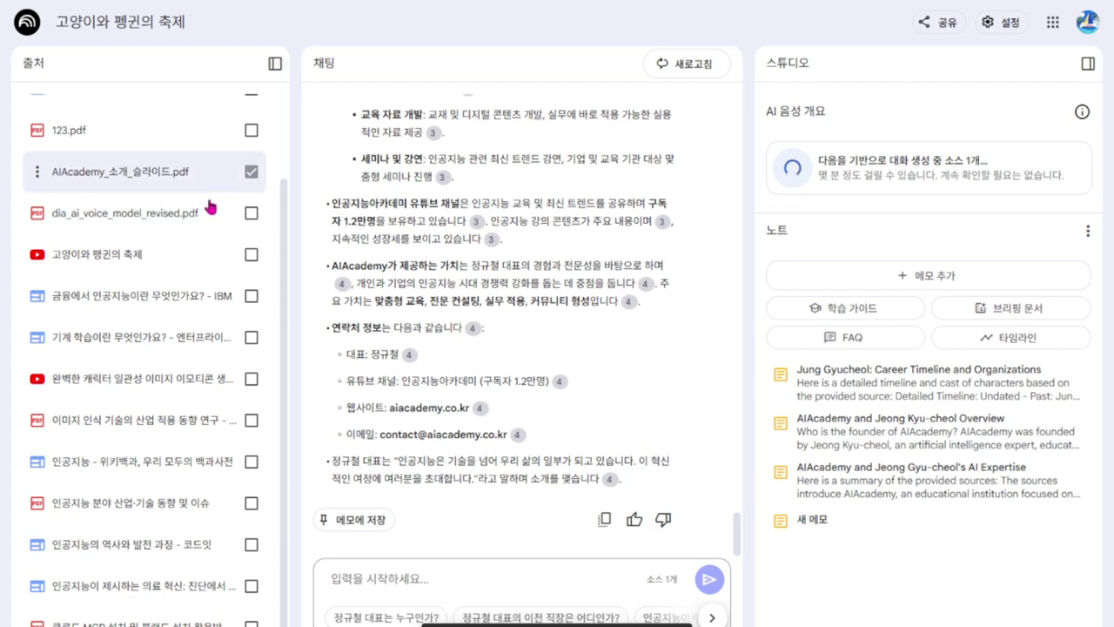
Add the image recognition industry study to the selected sources, generate a study guide from both, and open it.
left_click(252, 420)
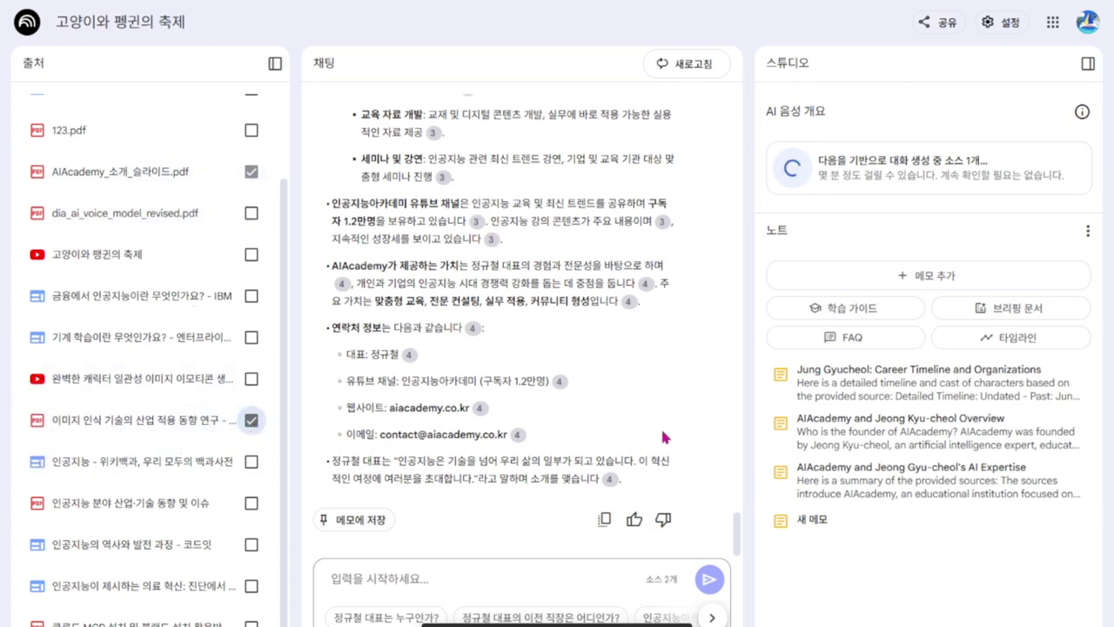
left_click(852, 313)
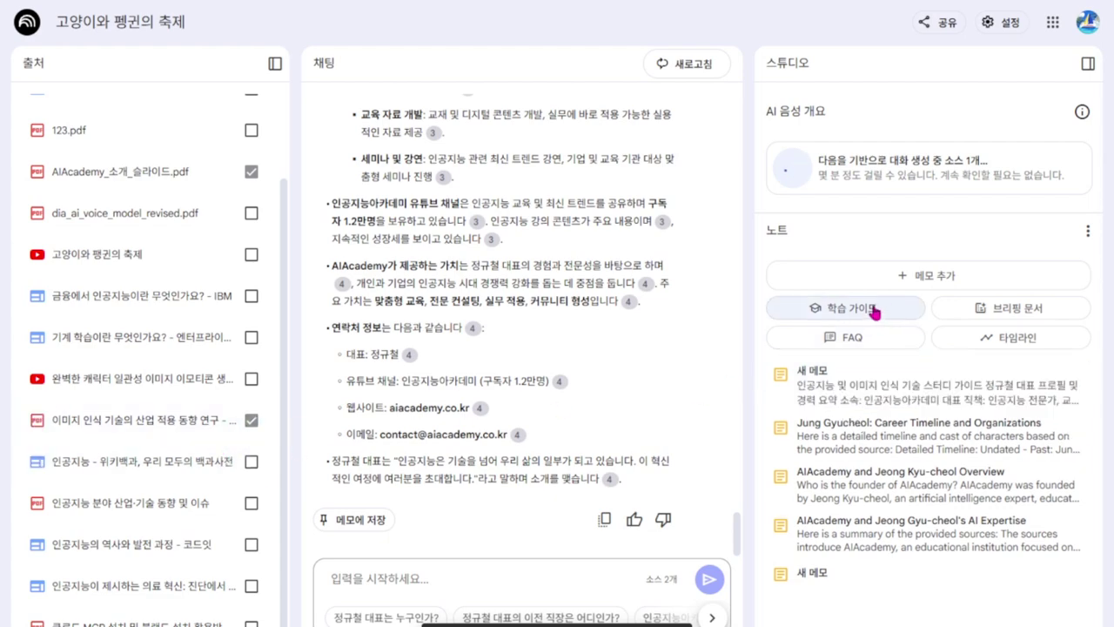
left_click(882, 394)
Review the study guide's short-answer quiz, quiz answers, essay questions and glossary, and return to the studio overview.
scroll(851, 373, "up", 5)
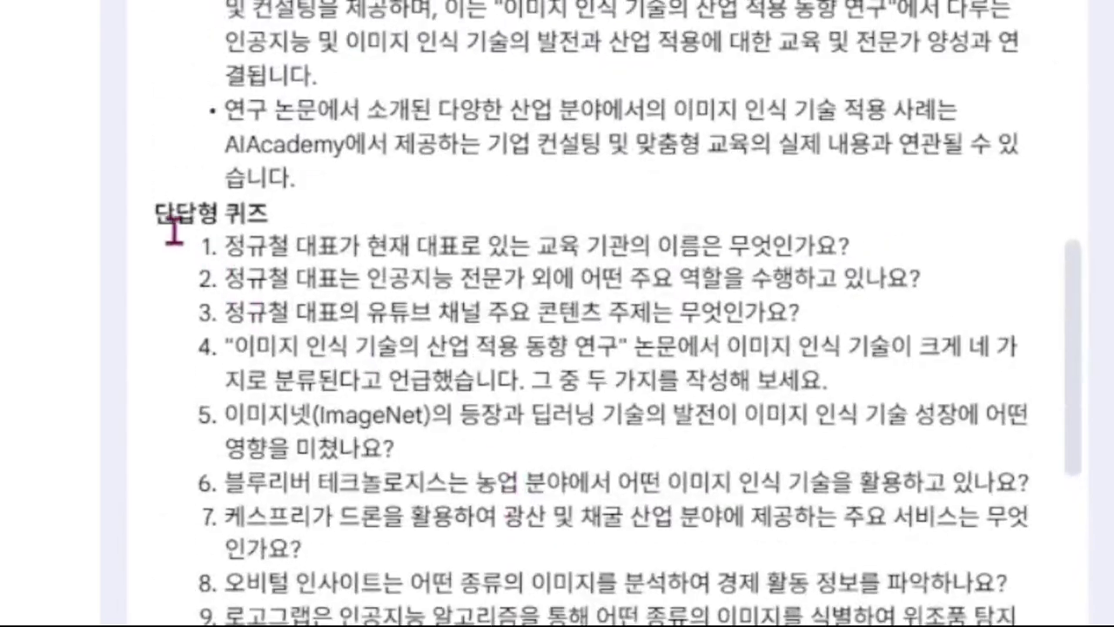
left_click_drag(155, 218, 294, 219)
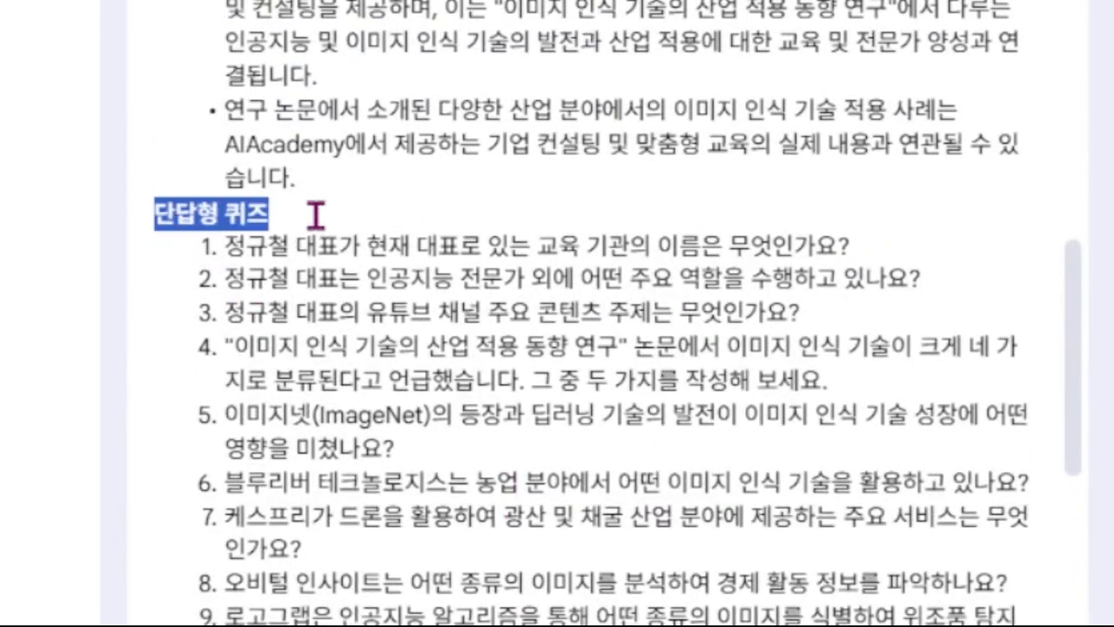
scroll(397, 534, "down", 4)
left_click_drag(179, 383, 269, 385)
scroll(517, 403, "down", 6)
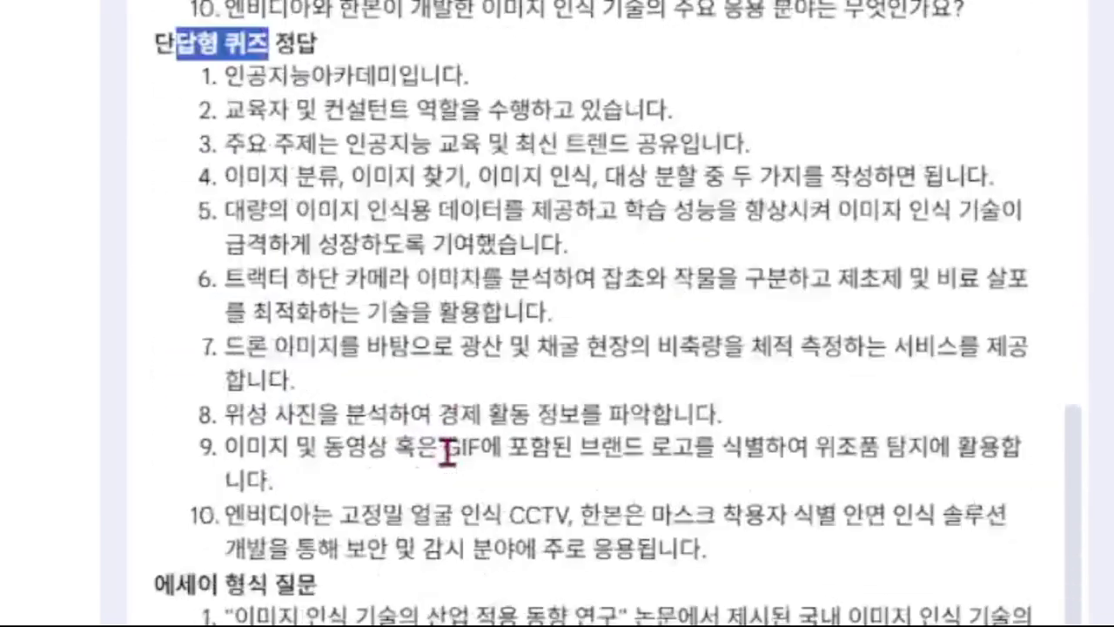
scroll(159, 348, "down", 6)
left_click_drag(157, 304, 487, 306)
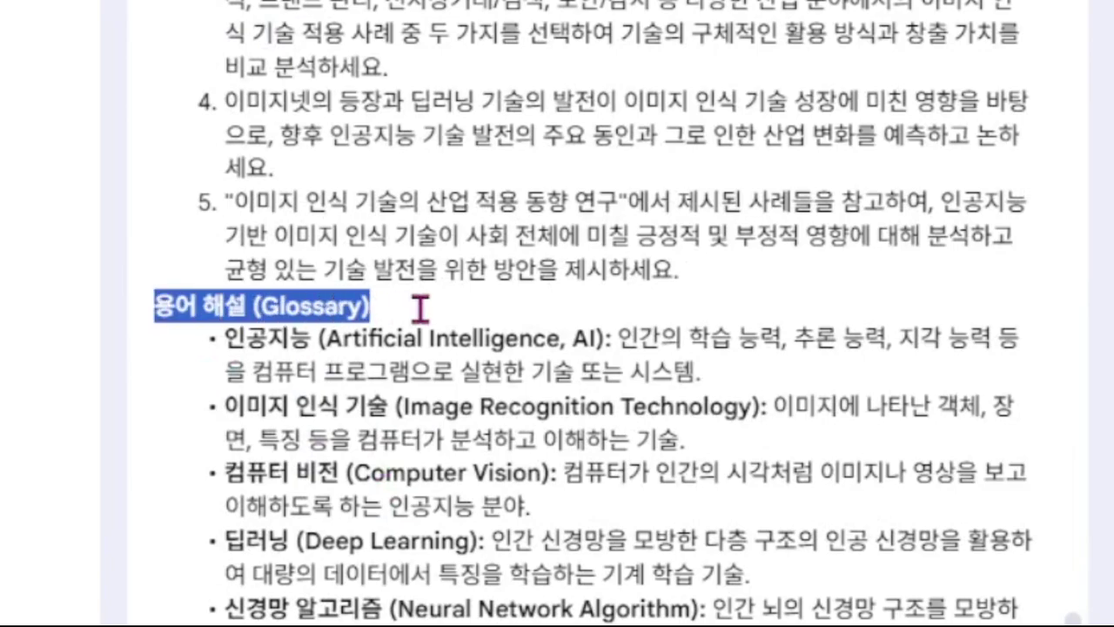
scroll(512, 488, "up", 8)
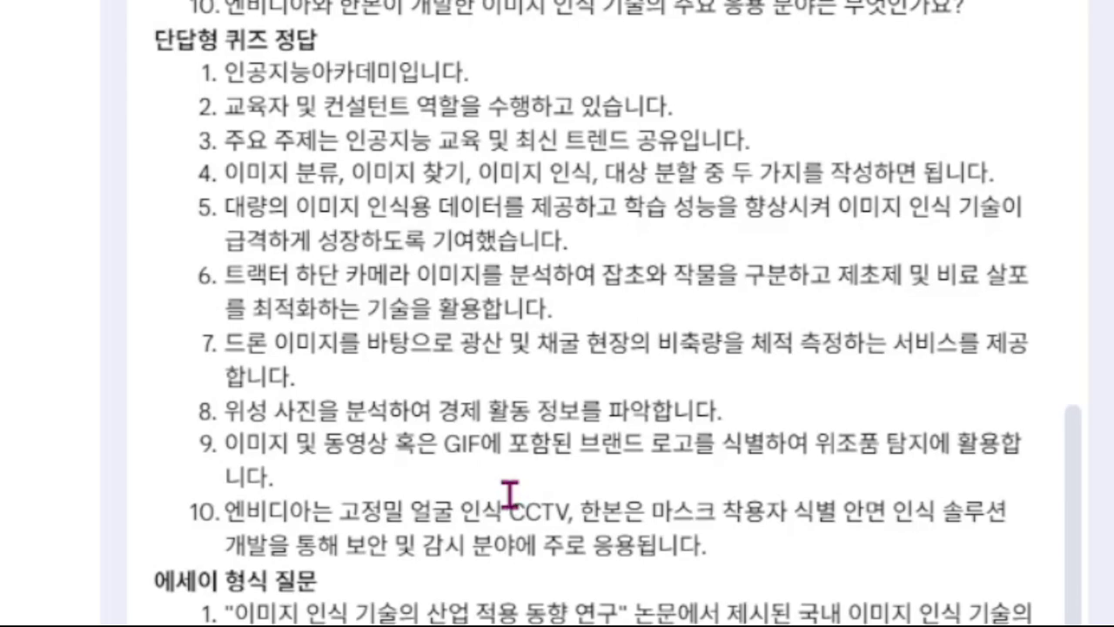
scroll(510, 492, "up", 5)
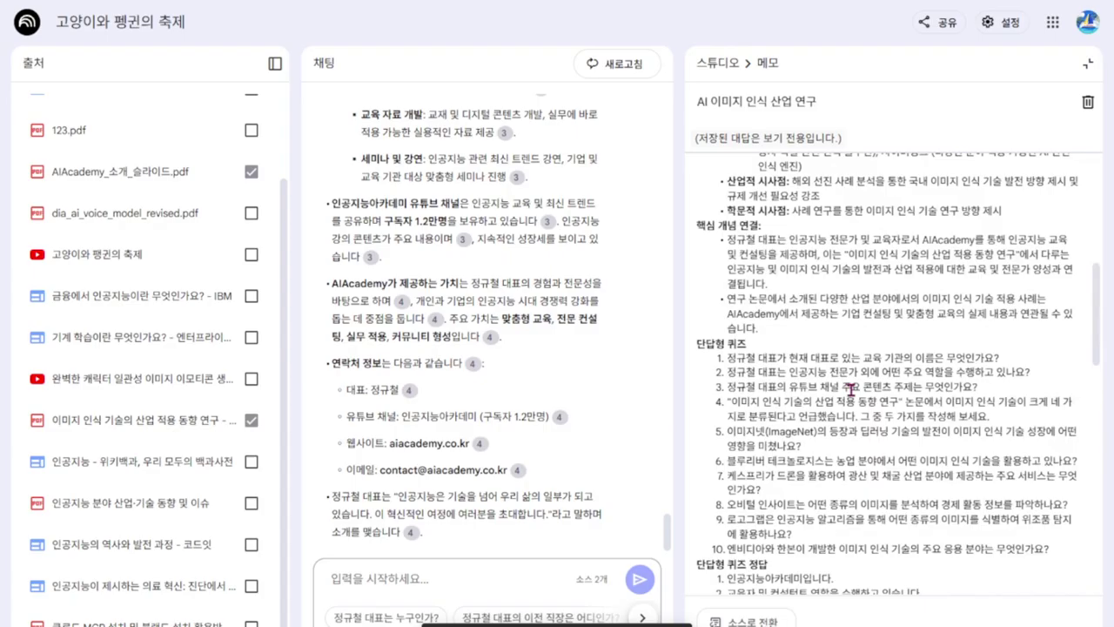
left_click(709, 63)
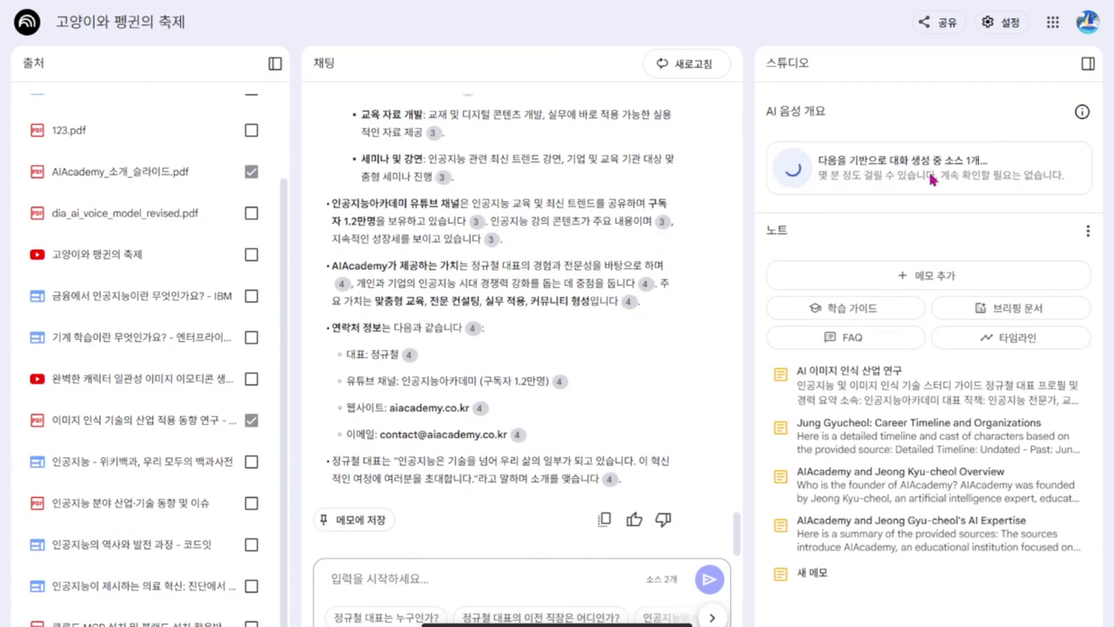
Generate a briefing document from the two selected sources and read its summary, key themes, and important facts and statistics.
left_click(999, 309)
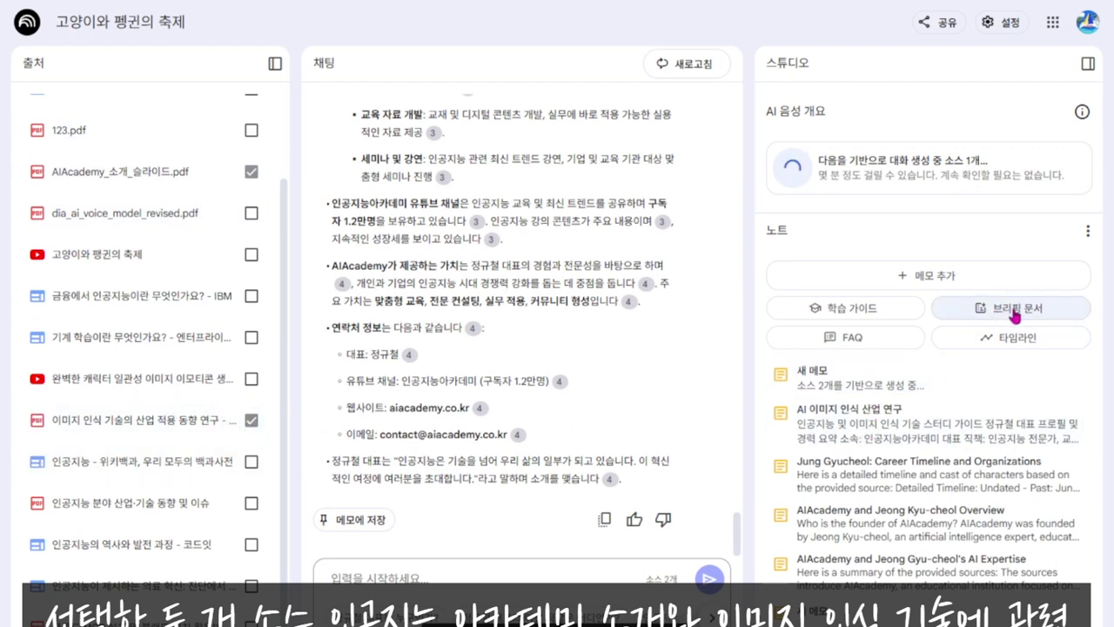
left_click(897, 406)
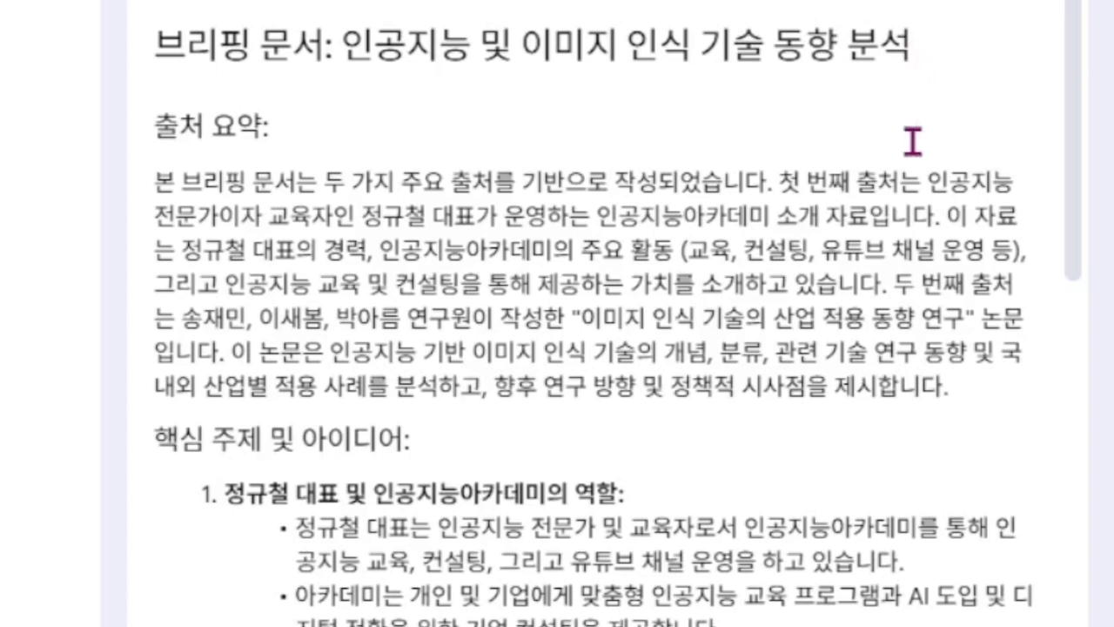
scroll(566, 396, "down", 4)
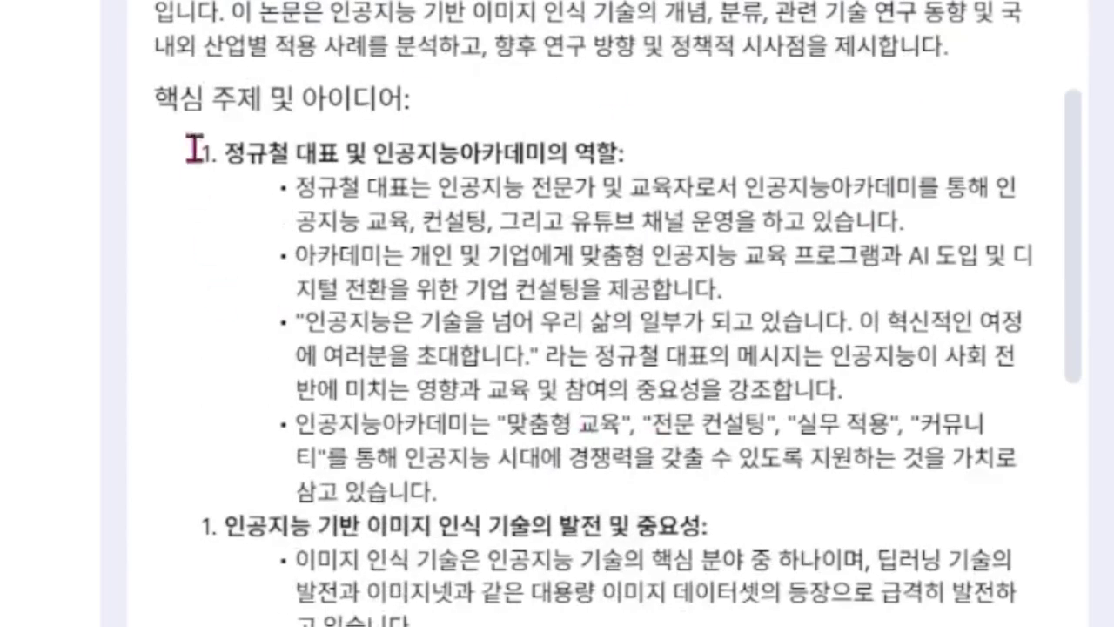
scroll(514, 453, "down", 15)
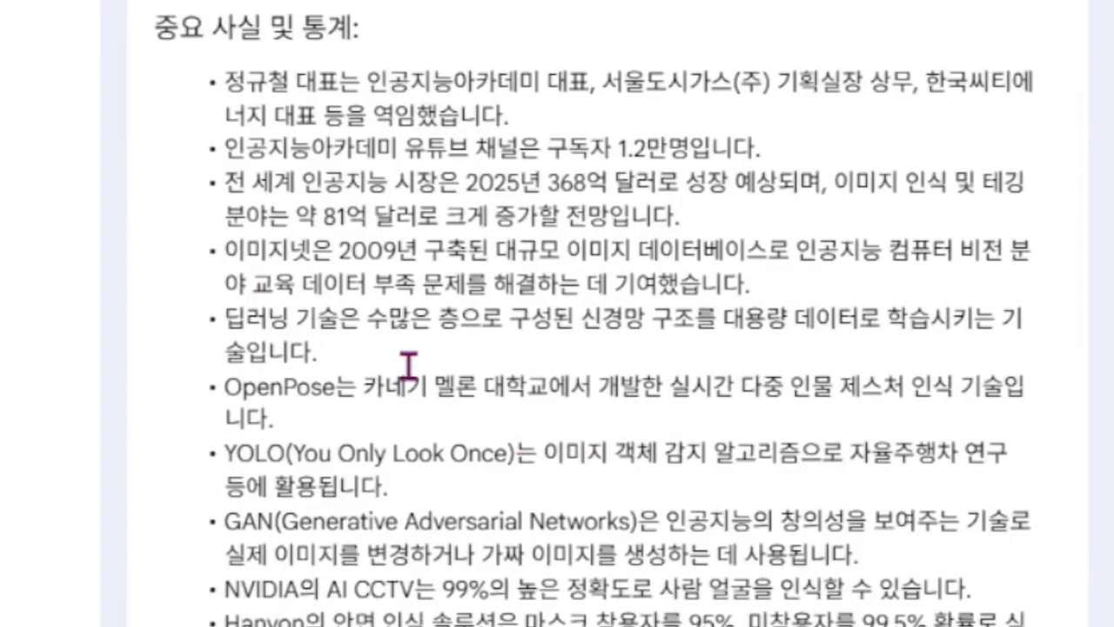
scroll(392, 574, "down", 2)
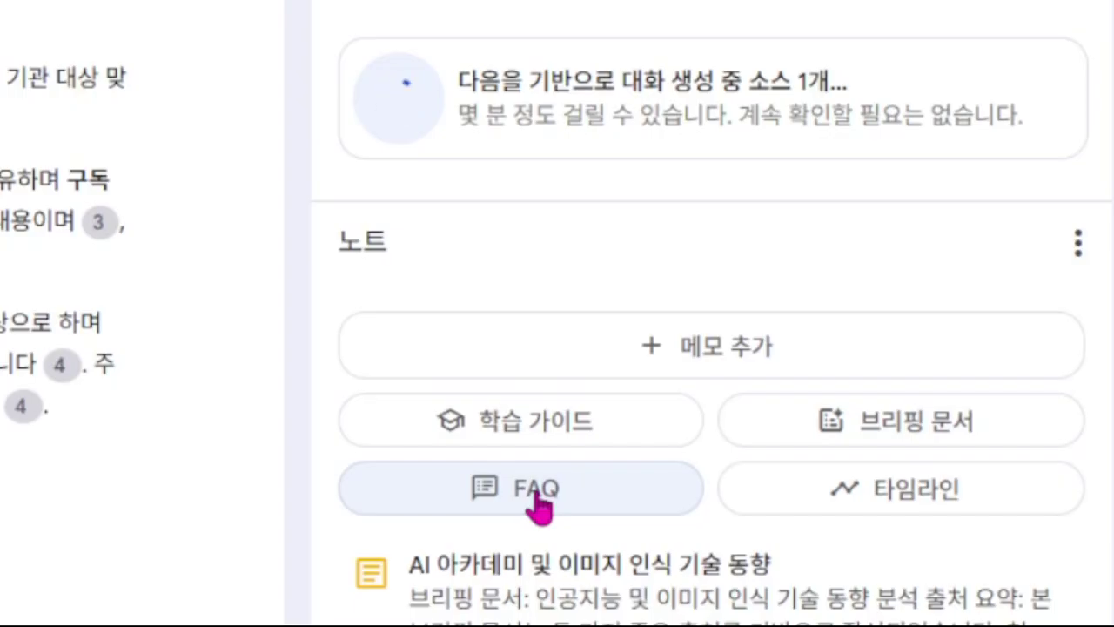
Generate an FAQ from the two selected sources, read its questions and answers, and close the note.
left_click(851, 339)
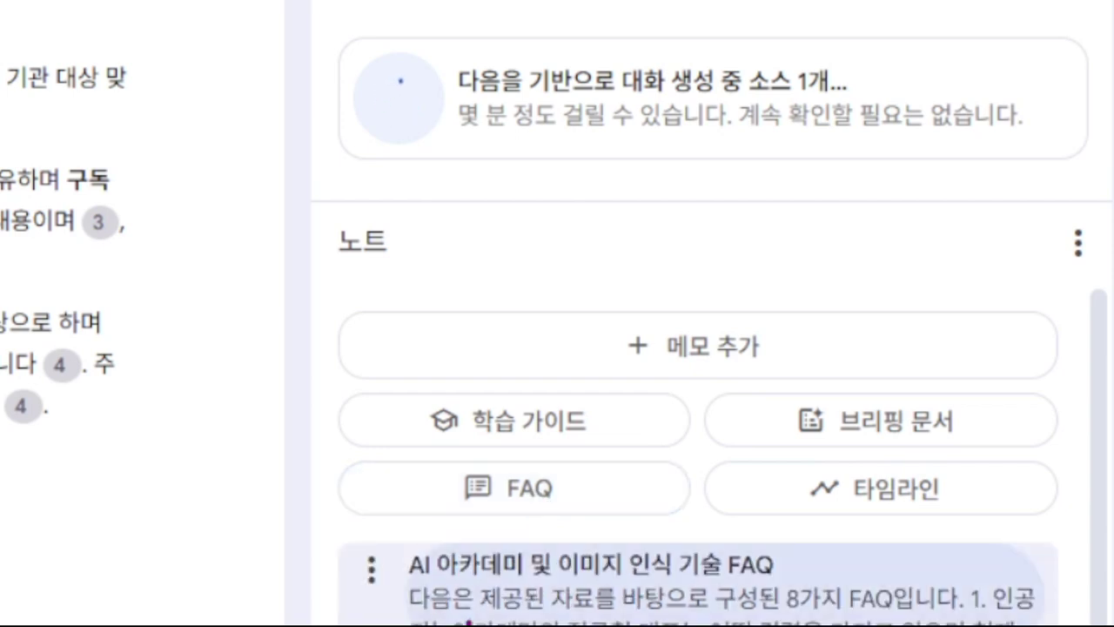
left_click(557, 561)
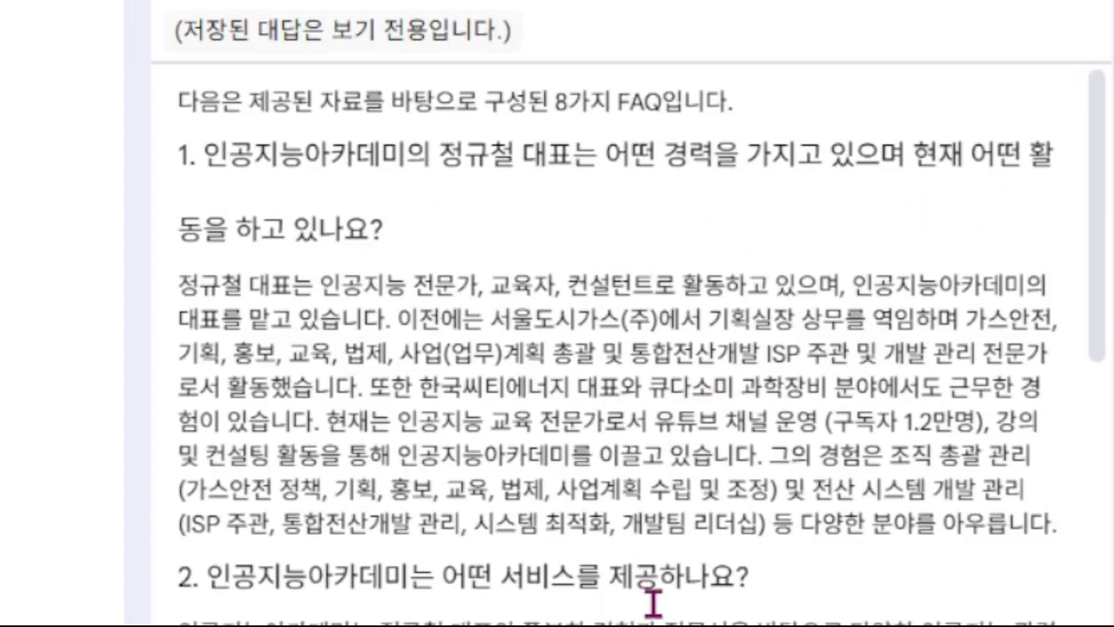
scroll(654, 613, "down", 10)
scroll(462, 535, "up", 4)
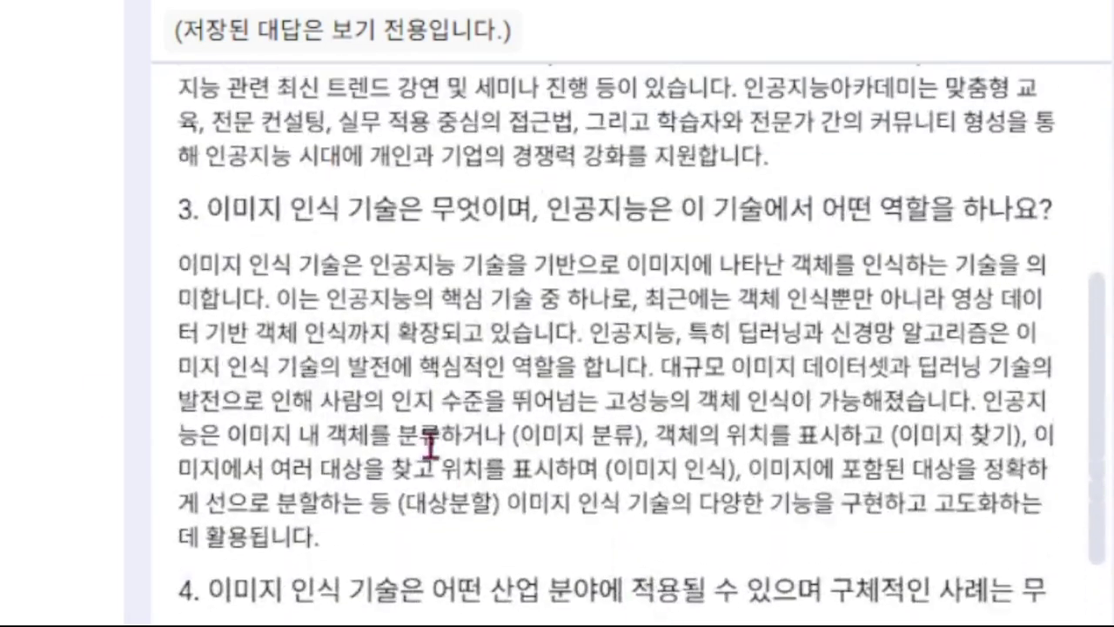
left_click_drag(213, 333, 1057, 330)
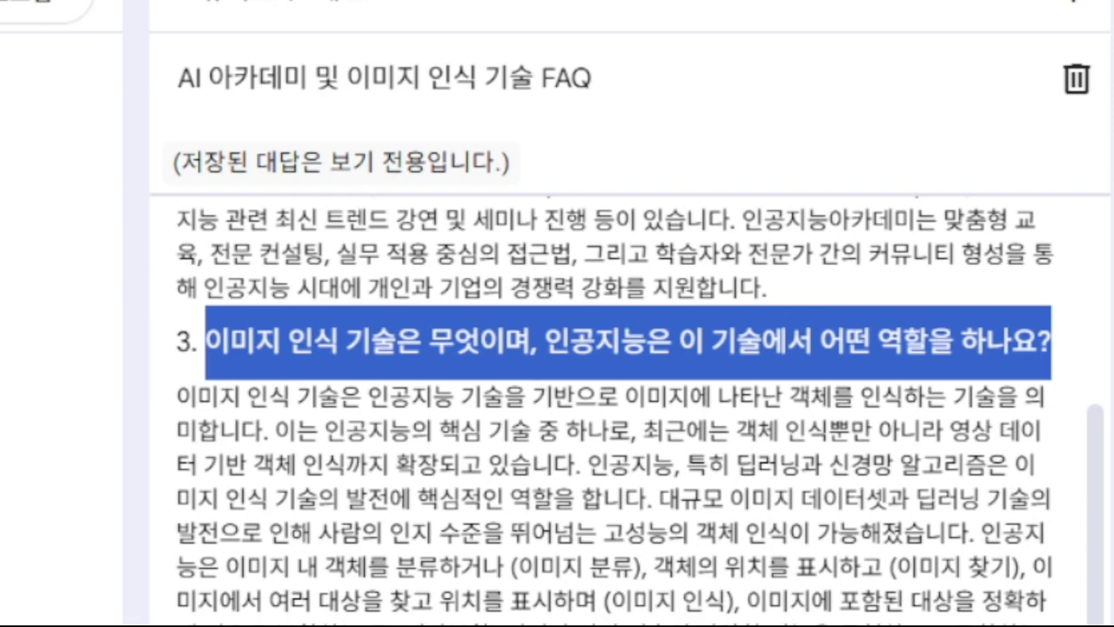
scroll(610, 409, "down", 10)
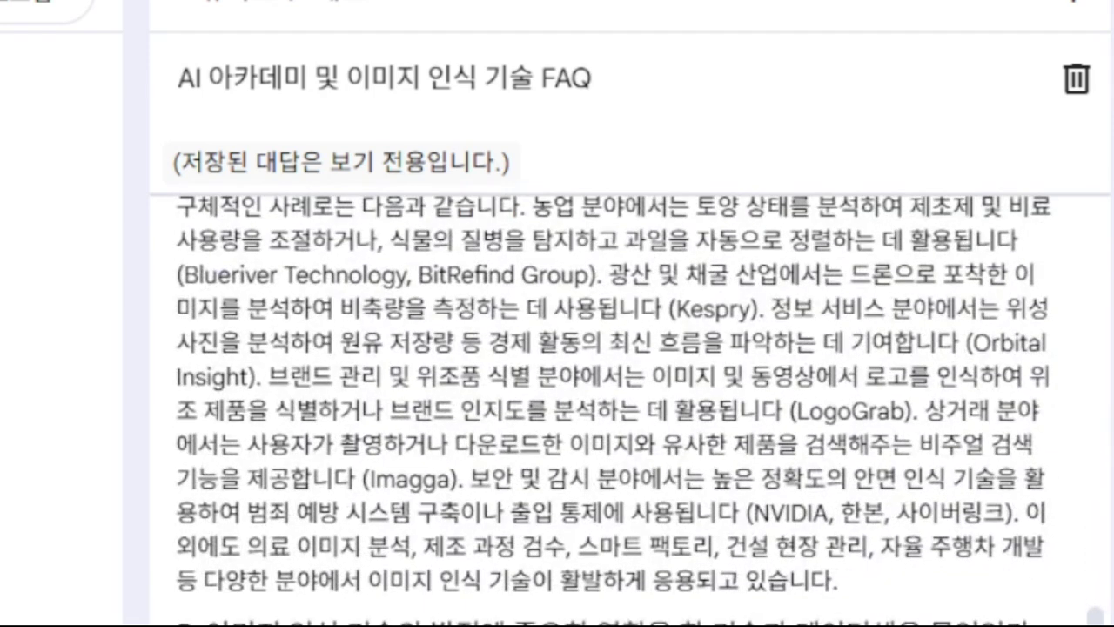
scroll(609, 392, "down", 8)
left_click(1074, 8)
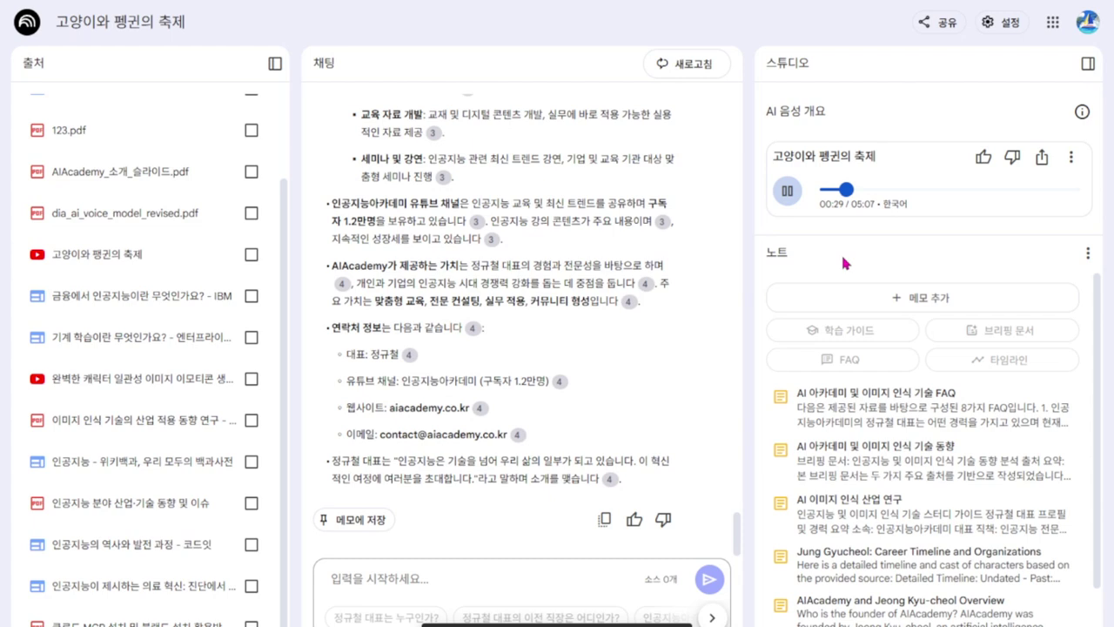
Pause the playback of the new audio overview.
left_click(787, 193)
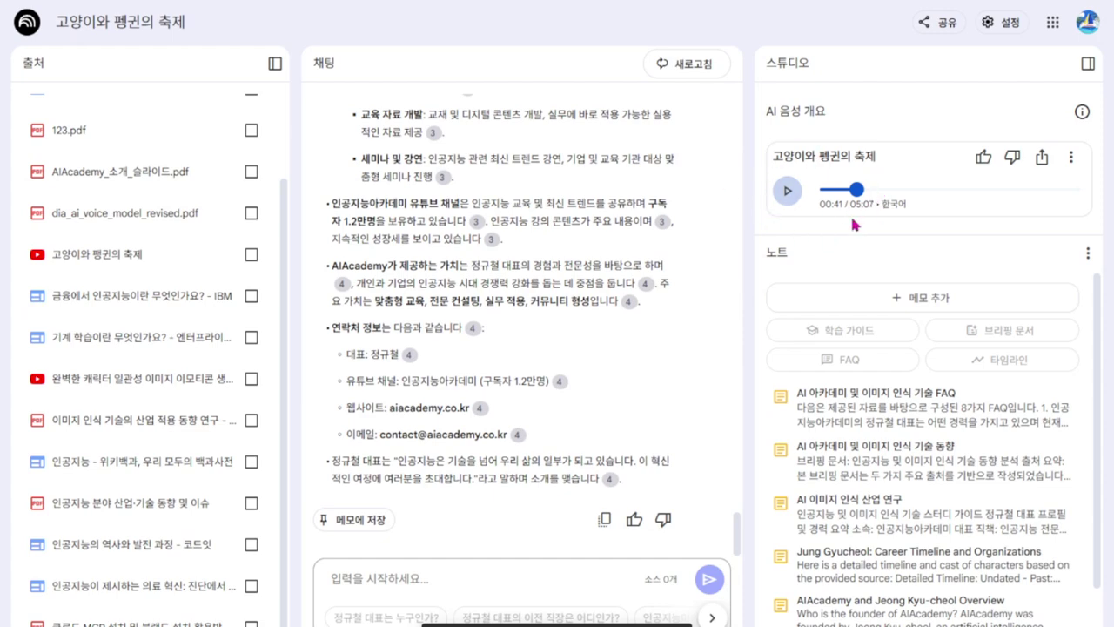